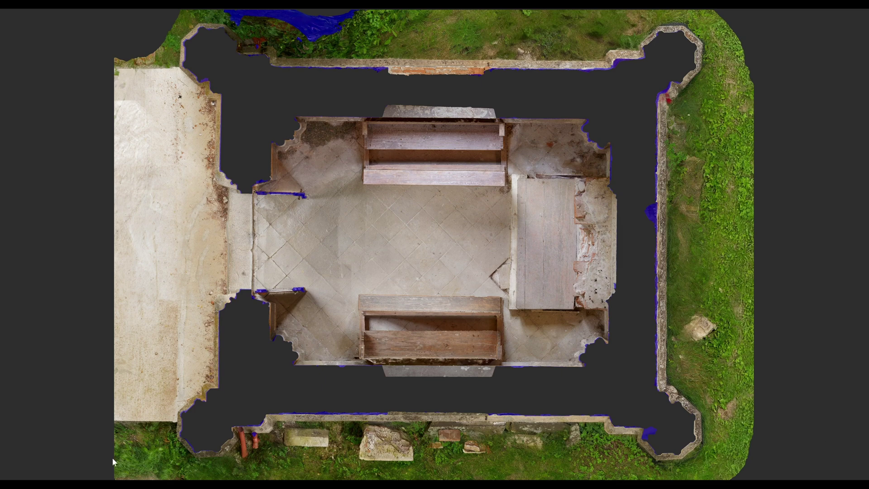
# Outline the chapel entrance on the top-down plan with a freehand red rectangle reaching from the outside paving into the interior
pyautogui.click(38, 451)
pyautogui.click(26, 415)
pyautogui.moveTo(232, 195)
pyautogui.mouseDown()
pyautogui.moveTo(183, 196)
pyautogui.moveTo(192, 284)
pyautogui.moveTo(278, 285)
pyautogui.moveTo(307, 249)
pyautogui.moveTo(308, 198)
pyautogui.moveTo(232, 195)
pyautogui.mouseUp()
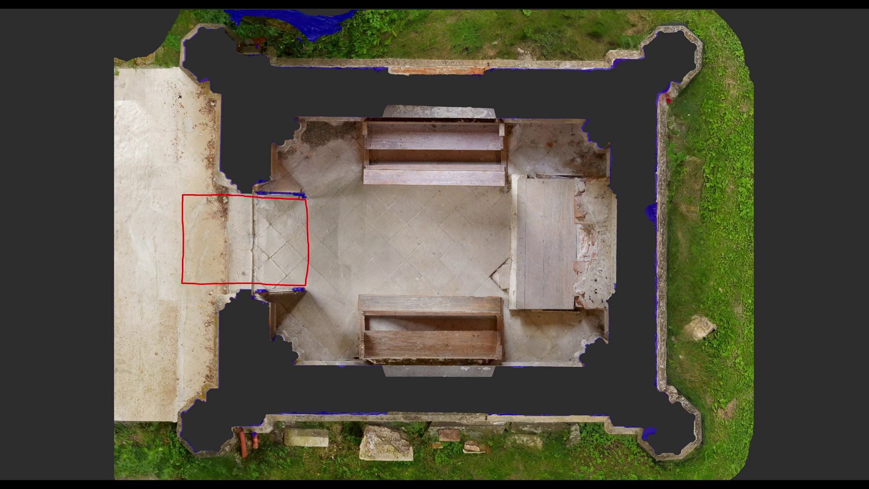
# Draw red lines along both sides of the doorway and three red arrows pointing at the entrance rectangle from inside the chapel
pyautogui.moveTo(305, 196); pyautogui.dragTo(256, 194)
pyautogui.moveTo(258, 290); pyautogui.dragTo(302, 290)
pyautogui.moveTo(233, 290); pyautogui.dragTo(248, 290)
pyautogui.moveTo(233, 190); pyautogui.dragTo(246, 193)
pyautogui.moveTo(327, 241)
pyautogui.mouseDown()
pyautogui.moveTo(367, 242)
pyautogui.moveTo(326, 242)
pyautogui.moveTo(336, 235)
pyautogui.mouseUp()
pyautogui.moveTo(348, 200); pyautogui.dragTo(330, 216)
pyautogui.moveTo(324, 267)
pyautogui.mouseDown()
pyautogui.moveTo(342, 279)
pyautogui.moveTo(324, 268)
pyautogui.mouseUp()
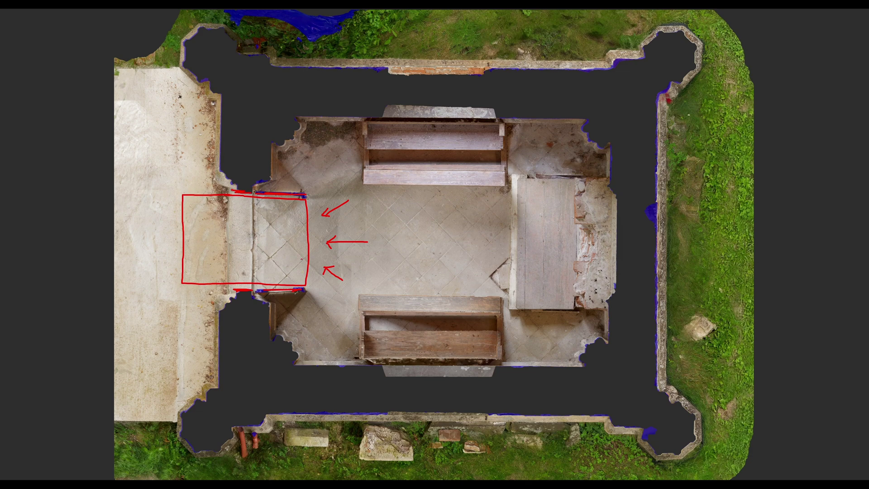
# Draw three red arrows pointing at the entrance rectangle from the paved area outside the chapel
pyautogui.moveTo(136, 238)
pyautogui.mouseDown()
pyautogui.moveTo(173, 239)
pyautogui.moveTo(167, 244)
pyautogui.mouseUp()
pyautogui.moveTo(146, 198); pyautogui.dragTo(169, 213)
pyautogui.moveTo(148, 291); pyautogui.dragTo(177, 270)
pyautogui.moveTo(176, 279); pyautogui.dragTo(166, 271)
# Mark pairs of red crosses in the doorway, on the central floor, at the rear wall and on the outside paving
pyautogui.moveTo(237, 213)
pyautogui.mouseDown()
pyautogui.moveTo(244, 222)
pyautogui.moveTo(235, 222)
pyautogui.mouseUp()
pyautogui.moveTo(240, 260)
pyautogui.mouseDown()
pyautogui.moveTo(249, 268)
pyautogui.moveTo(239, 269)
pyautogui.mouseUp()
pyautogui.moveTo(420, 213)
pyautogui.mouseDown()
pyautogui.moveTo(434, 225)
pyautogui.moveTo(419, 227)
pyautogui.mouseUp()
pyautogui.moveTo(421, 265); pyautogui.dragTo(432, 274)
pyautogui.moveTo(432, 265); pyautogui.dragTo(421, 276)
pyautogui.moveTo(608, 267)
pyautogui.mouseDown()
pyautogui.moveTo(618, 275)
pyautogui.moveTo(607, 277)
pyautogui.mouseUp()
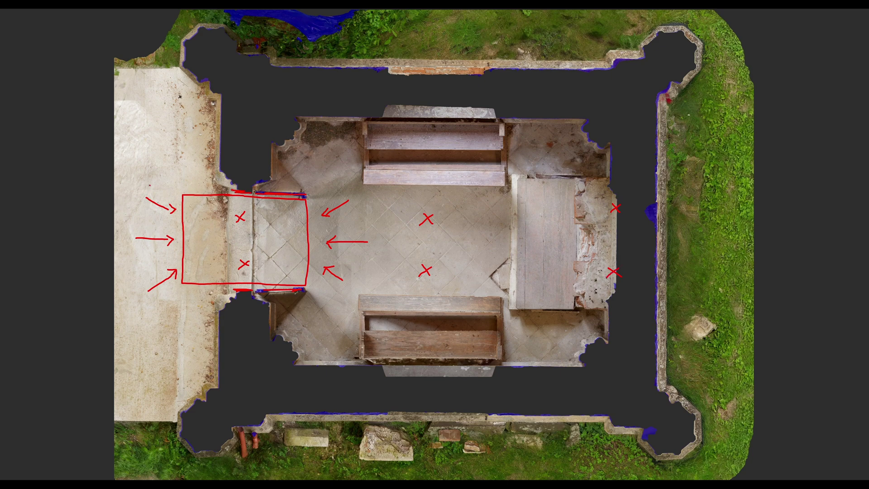
pyautogui.moveTo(127, 200)
pyautogui.mouseDown()
pyautogui.moveTo(136, 209)
pyautogui.moveTo(127, 209)
pyautogui.mouseUp()
pyautogui.moveTo(127, 270)
pyautogui.mouseDown()
pyautogui.moveTo(137, 277)
pyautogui.moveTo(127, 280)
pyautogui.mouseUp()
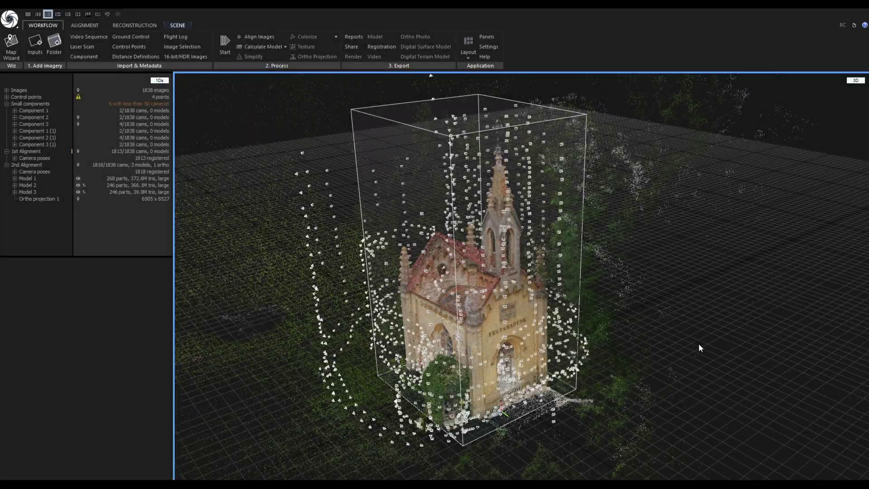
# Switch to File Explorer, examine the JPG and RAW subfolders of the Ground image folder, and return to RealityCapture
pyautogui.moveTo(699, 343)
pyautogui.mouseDown()
pyautogui.moveTo(706, 338)
pyautogui.moveTo(558, 341)
pyautogui.moveTo(716, 337)
pyautogui.moveTo(706, 336)
pyautogui.mouseUp()
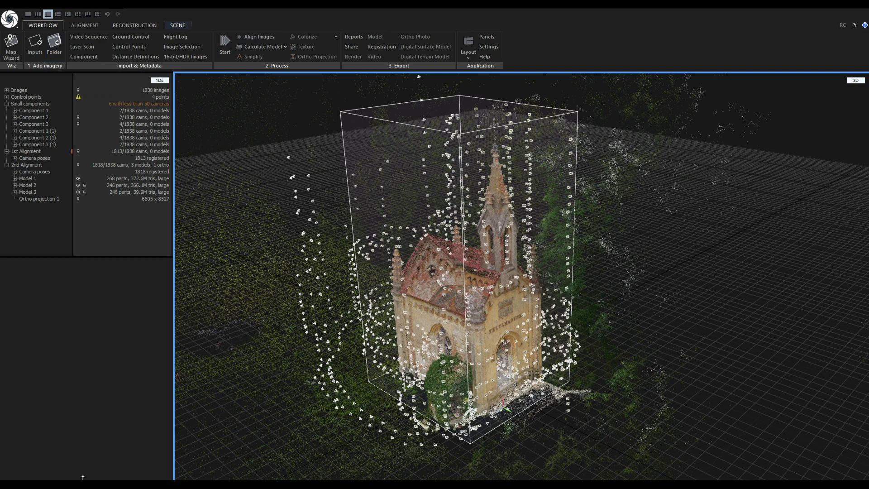
pyautogui.hotkey('alt', 'Tab')
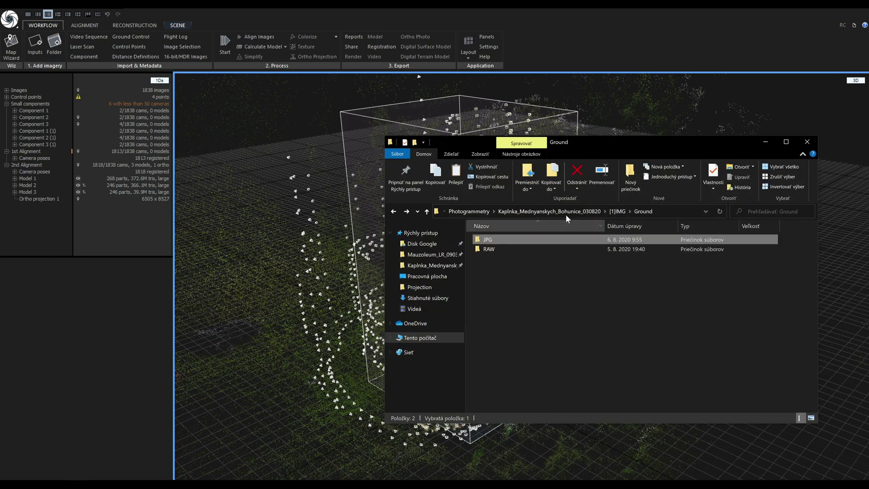
pyautogui.moveTo(580, 142); pyautogui.dragTo(633, 135)
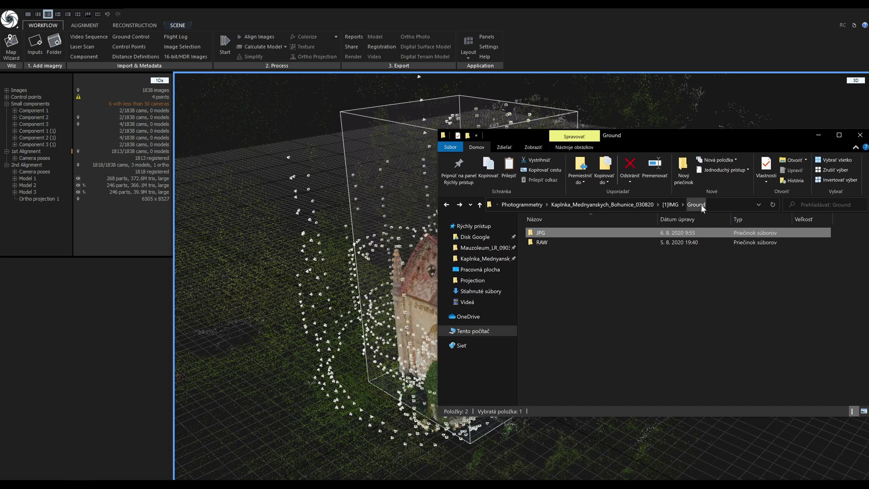
pyautogui.moveTo(663, 135); pyautogui.dragTo(708, 138)
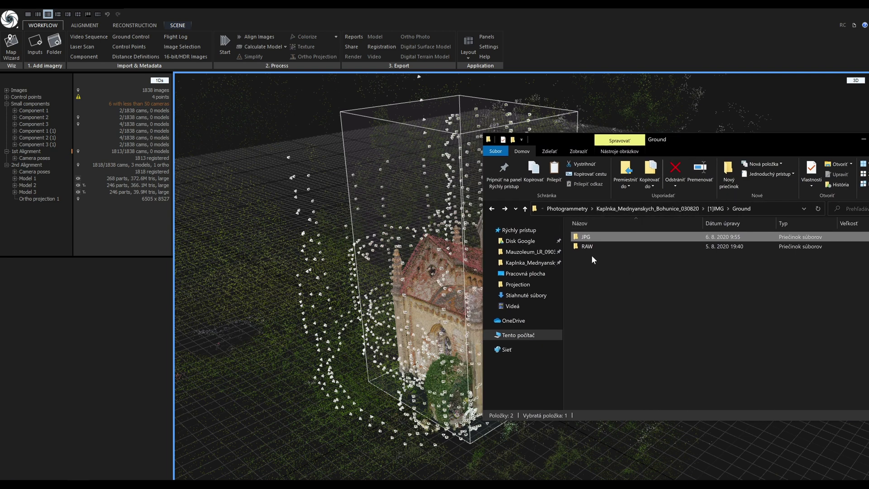
pyautogui.moveTo(585, 236); pyautogui.dragTo(428, 261)
pyautogui.moveTo(375, 279); pyautogui.dragTo(594, 237)
pyautogui.moveTo(688, 146); pyautogui.dragTo(544, 151)
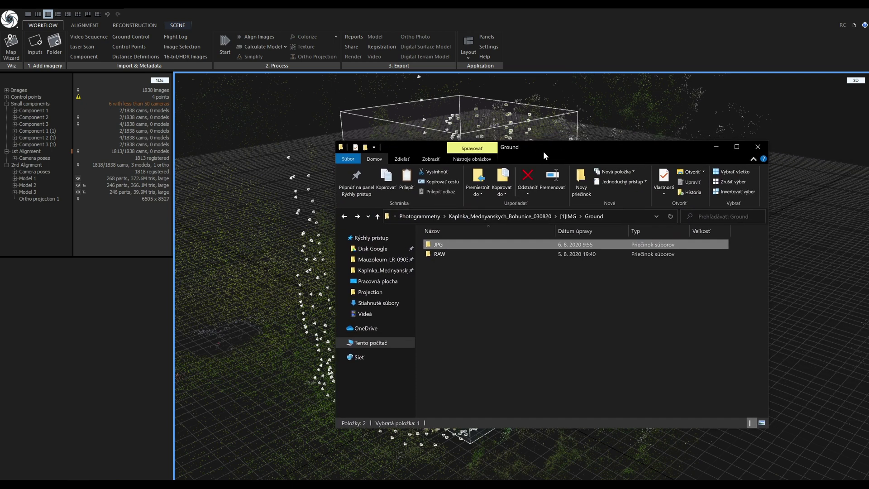
pyautogui.click(717, 148)
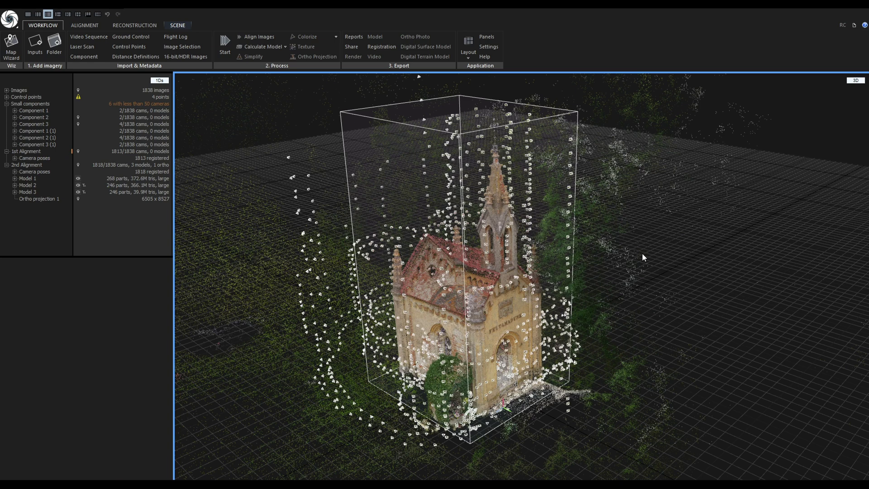
# Set Group calibration by Exif to Yes in the application's import settings
pyautogui.click(16, 91)
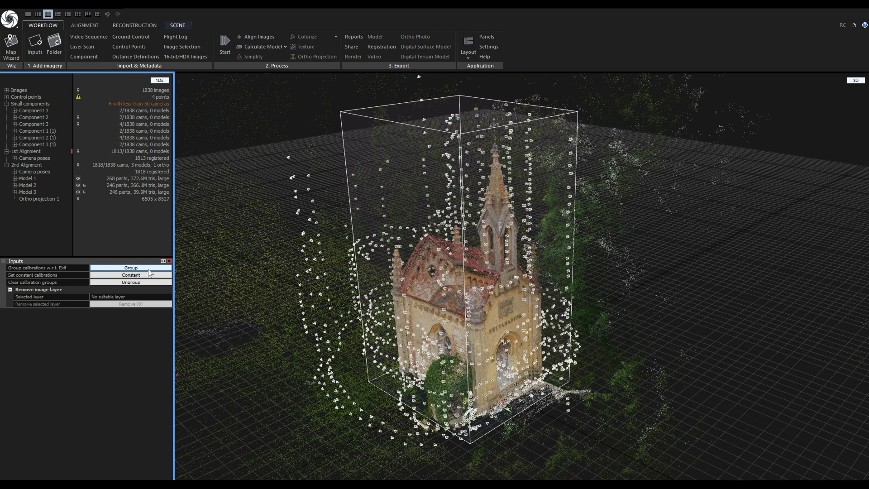
pyautogui.click(487, 48)
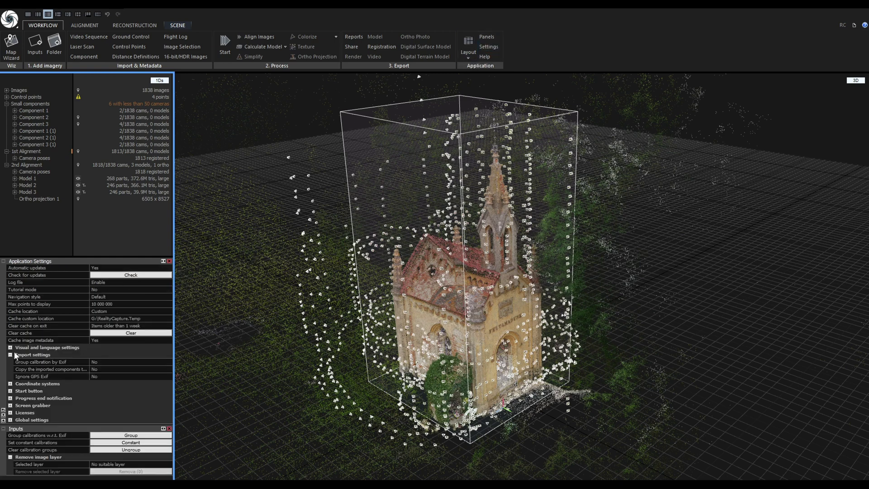
pyautogui.click(169, 361)
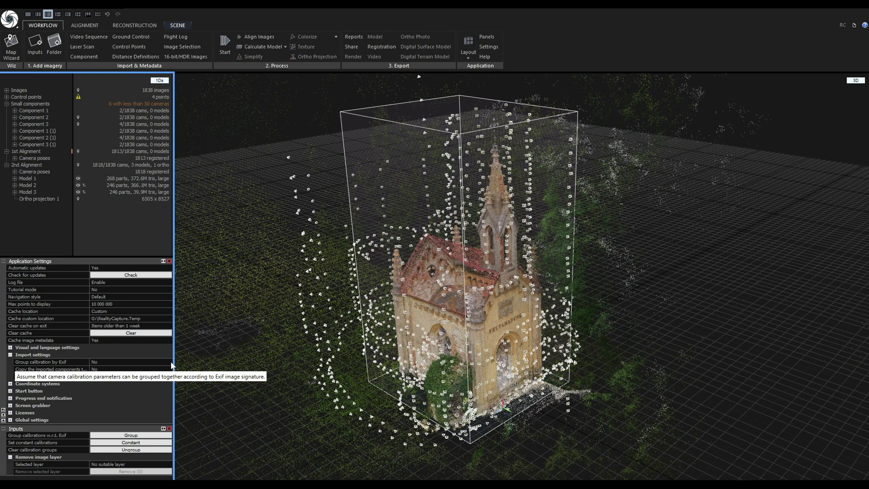
pyautogui.click(138, 371)
pyautogui.click(242, 351)
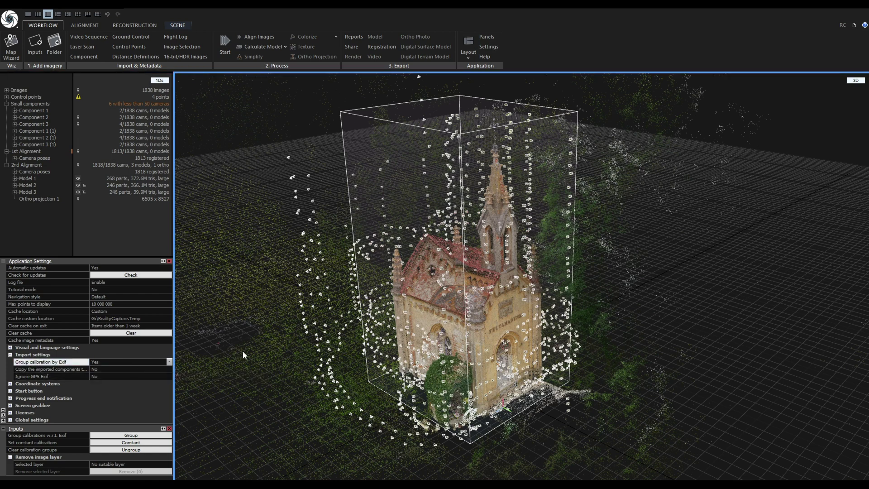
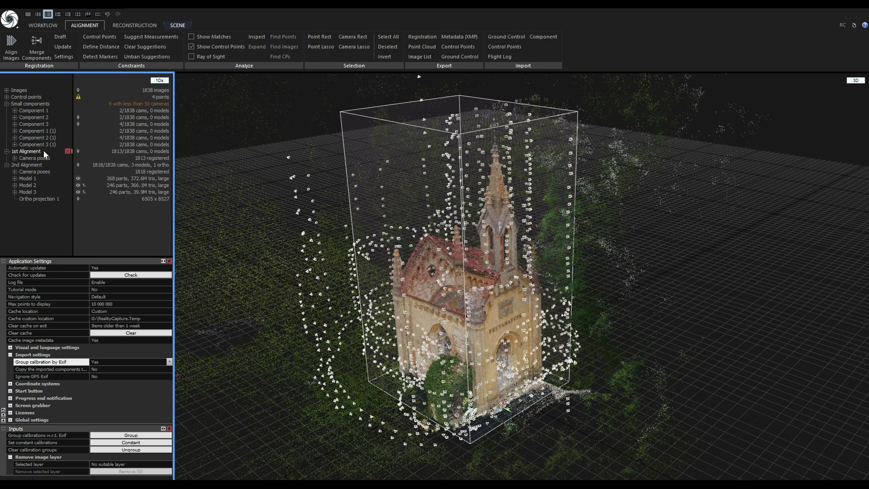
# Review the unregistered image thumbnails of the 1st Alignment in the 2Ds view, and return to the 1Ds project tree
pyautogui.moveTo(41, 153)
pyautogui.click(160, 81)
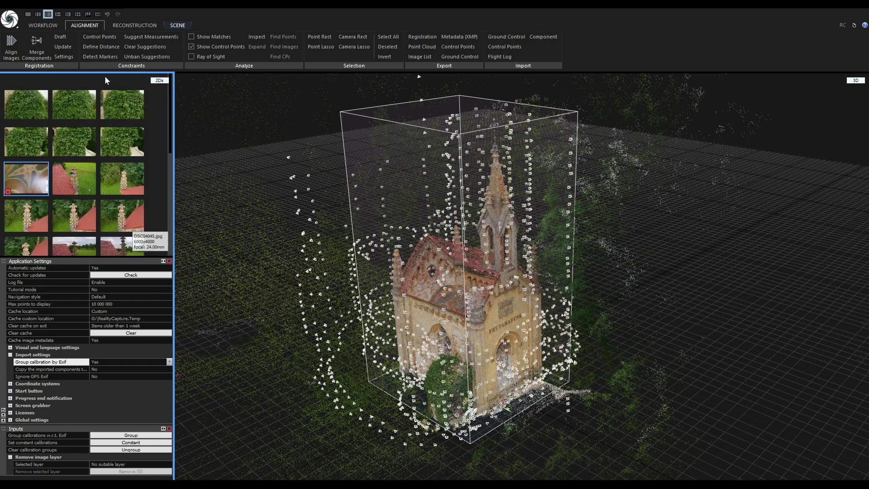
pyautogui.click(183, 26)
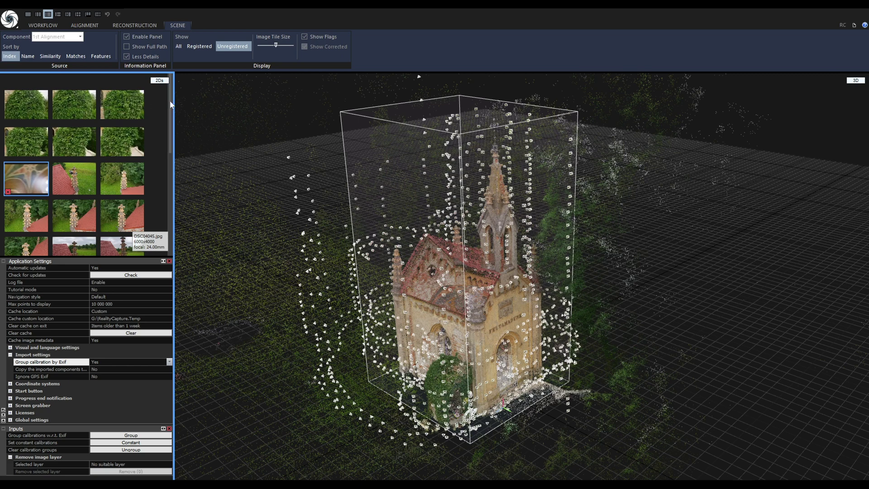
pyautogui.moveTo(171, 104)
pyautogui.mouseDown()
pyautogui.moveTo(171, 205)
pyautogui.moveTo(170, 96)
pyautogui.mouseUp()
pyautogui.click(87, 26)
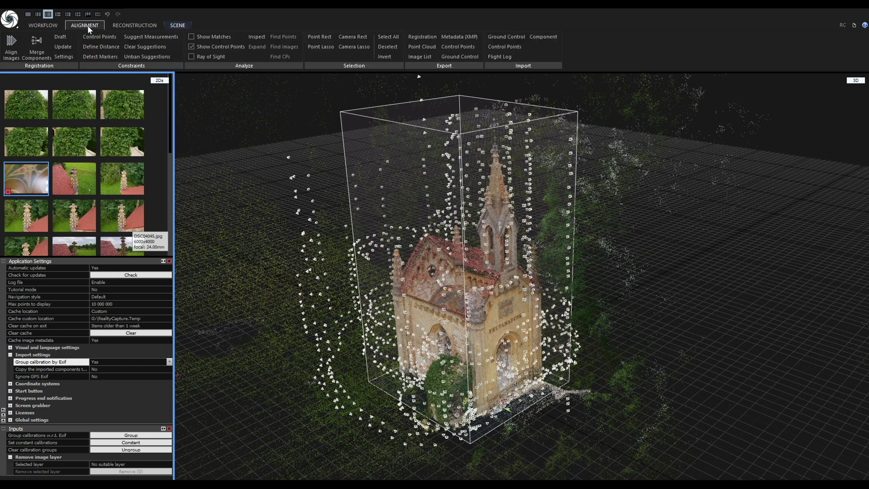
pyautogui.click(11, 60)
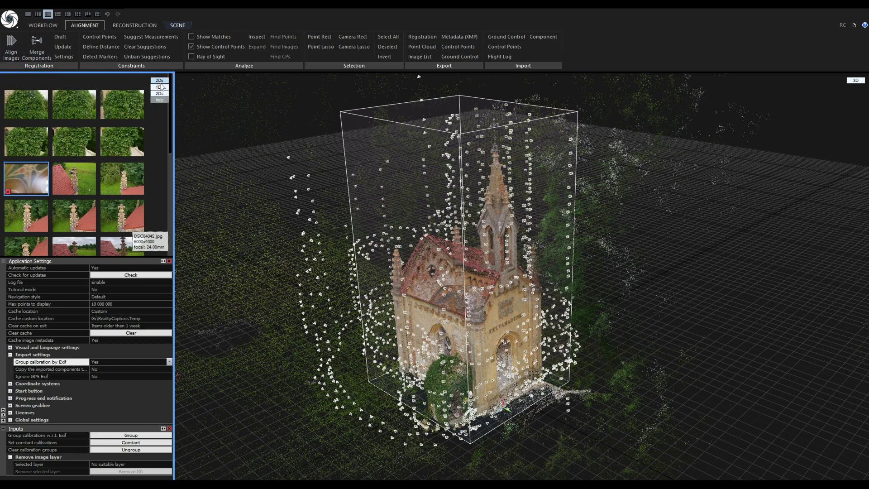
pyautogui.click(158, 81)
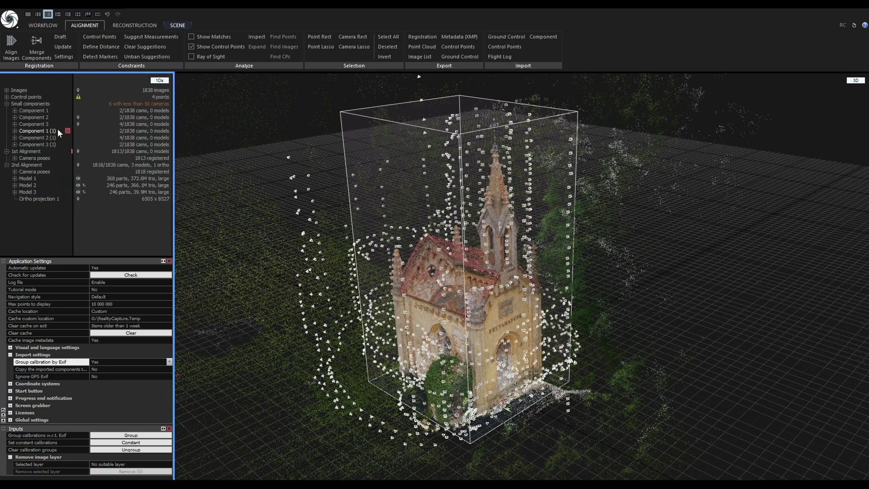
# Load the 2nd Alignment component and bring its whole chapel point cloud into the 3D view
pyautogui.moveTo(53, 145)
pyautogui.click(39, 165)
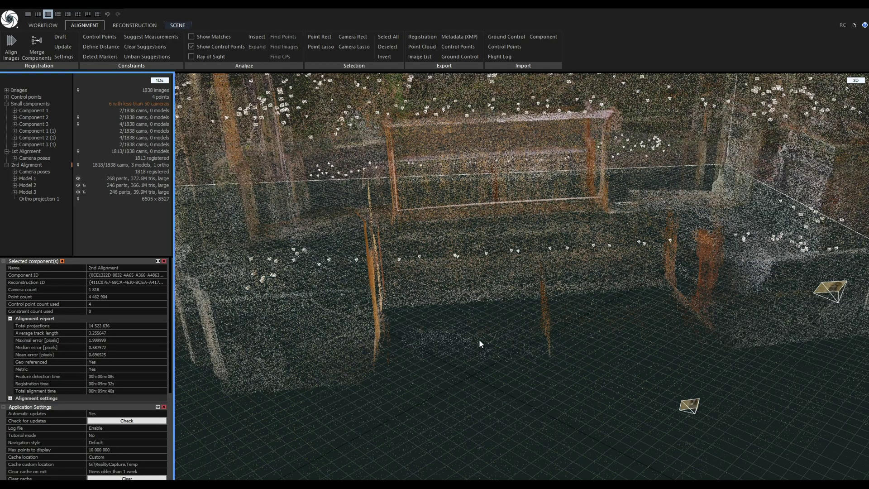
pyautogui.scroll(-3, 479, 338)
pyautogui.scroll(-5, 479, 339)
pyautogui.moveTo(479, 340)
pyautogui.mouseDown()
pyautogui.moveTo(466, 316)
pyautogui.moveTo(461, 357)
pyautogui.moveTo(548, 365)
pyautogui.moveTo(507, 362)
pyautogui.moveTo(516, 338)
pyautogui.moveTo(489, 368)
pyautogui.moveTo(499, 349)
pyautogui.moveTo(490, 358)
pyautogui.moveTo(477, 349)
pyautogui.mouseUp()
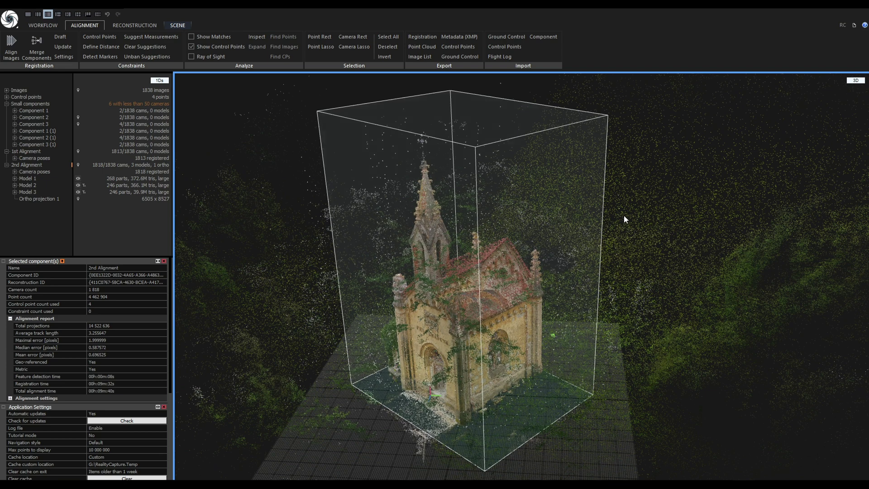
# Create a clipping box from the reconstruction region around the chapel point cloud
pyautogui.click(185, 27)
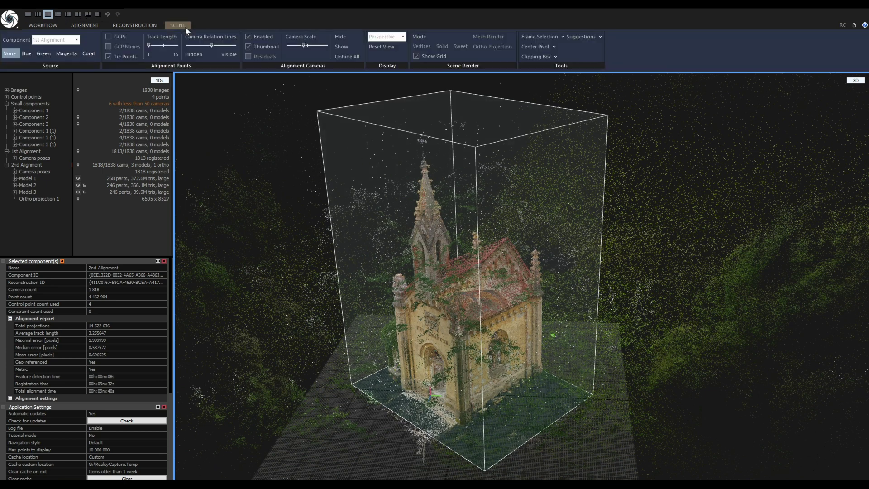
pyautogui.click(556, 57)
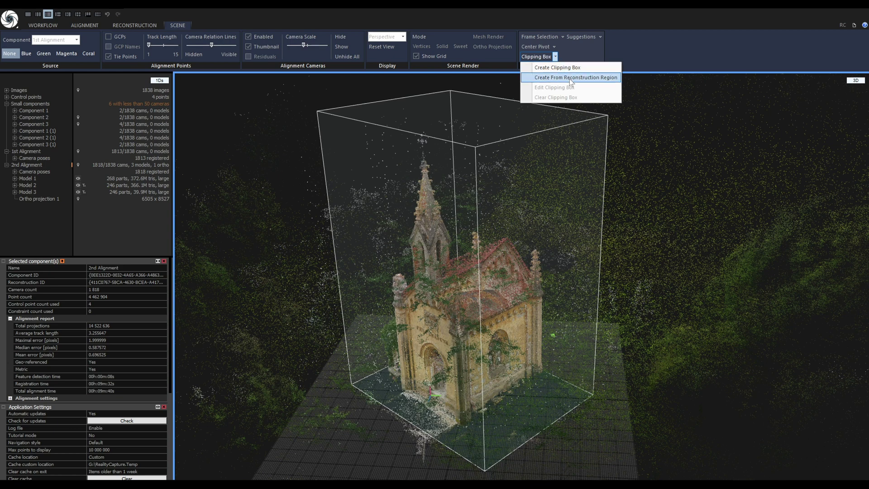
pyautogui.click(575, 78)
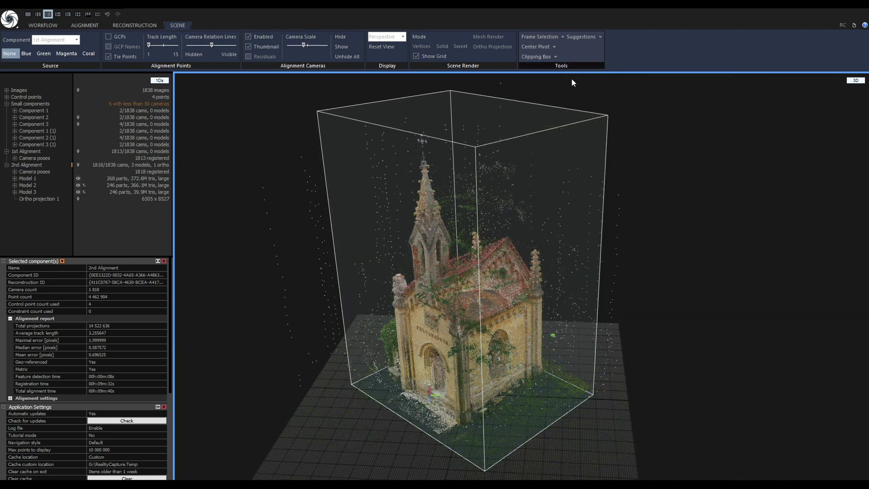
pyautogui.moveTo(415, 238); pyautogui.dragTo(391, 305)
pyautogui.scroll(3, 370, 332)
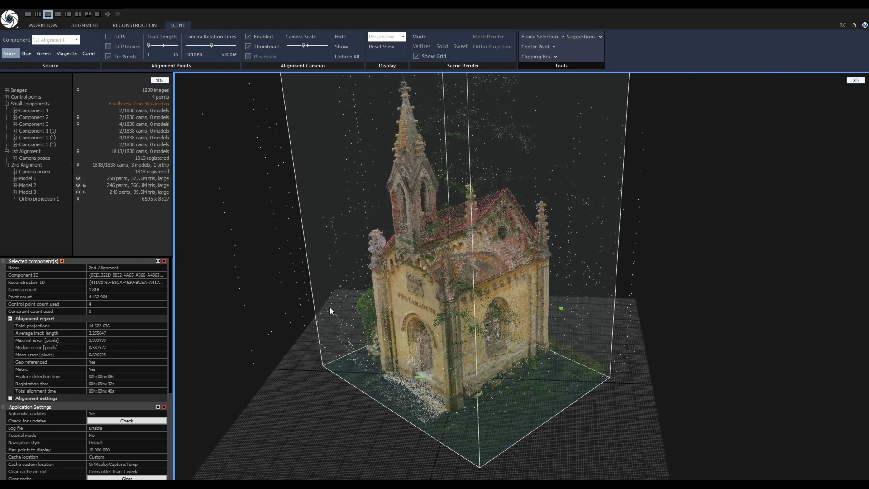
pyautogui.moveTo(498, 270); pyautogui.dragTo(472, 277)
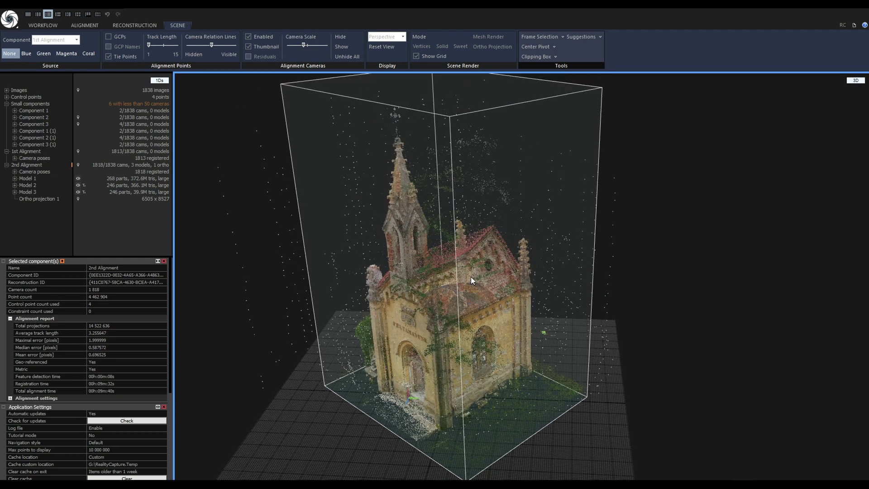
# Edit the clipping box by lowering its upper face to cut off the roof and tower, exposing the chapel interior
pyautogui.click(556, 57)
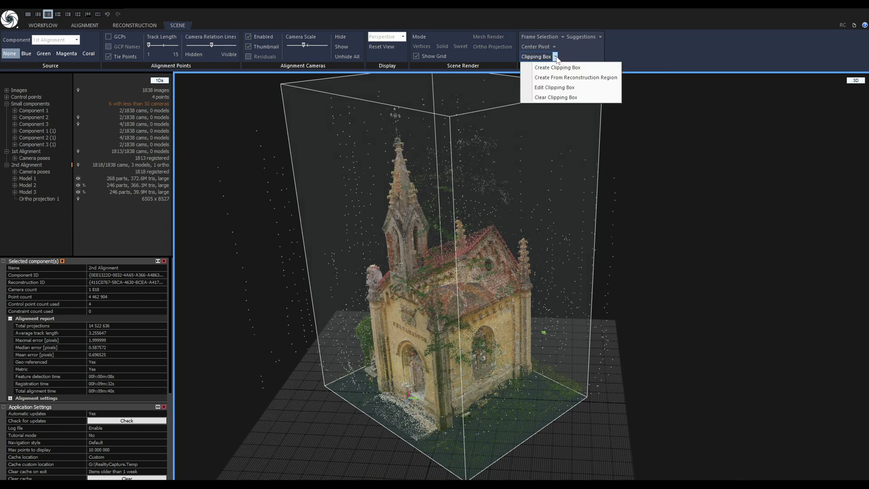
pyautogui.click(562, 87)
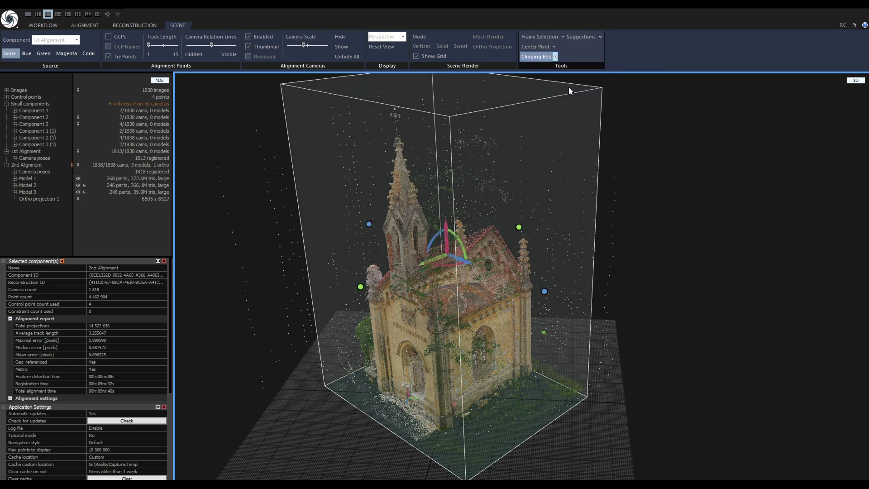
pyautogui.moveTo(494, 221); pyautogui.dragTo(606, 196)
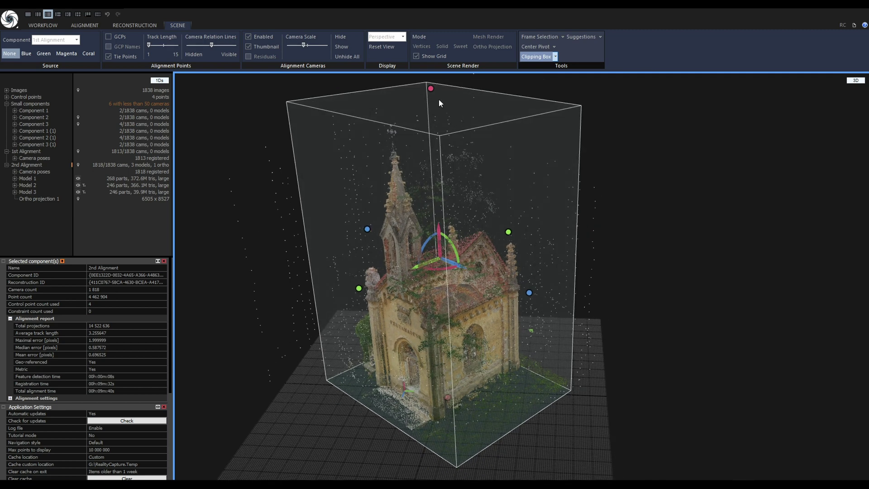
pyautogui.moveTo(431, 88); pyautogui.dragTo(448, 336)
pyautogui.moveTo(468, 306); pyautogui.dragTo(417, 408)
pyautogui.scroll(5, 525, 339)
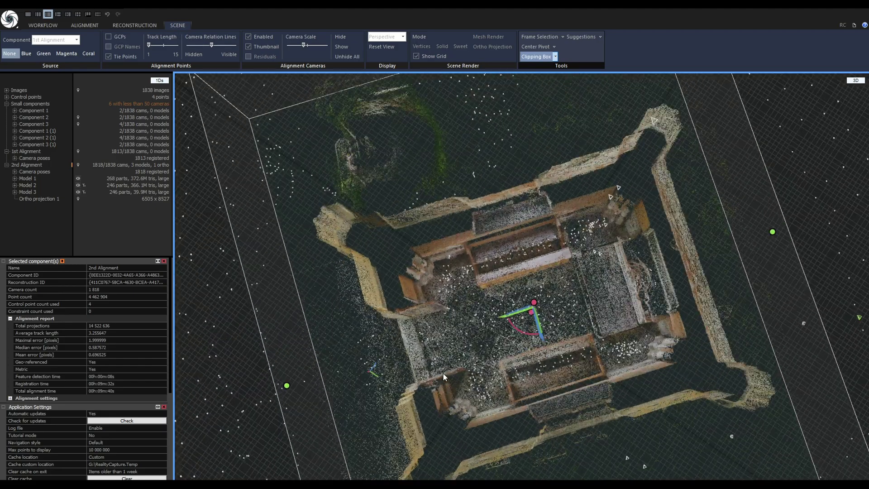
pyautogui.moveTo(525, 339); pyautogui.dragTo(471, 340)
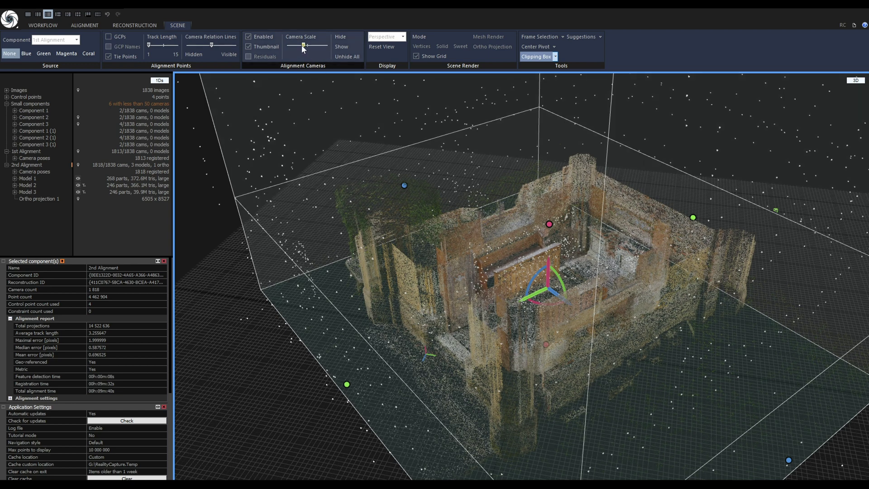
# Increase the camera scale so the alignment cameras appear larger around and inside the clipped chapel
pyautogui.moveTo(302, 48); pyautogui.dragTo(314, 46)
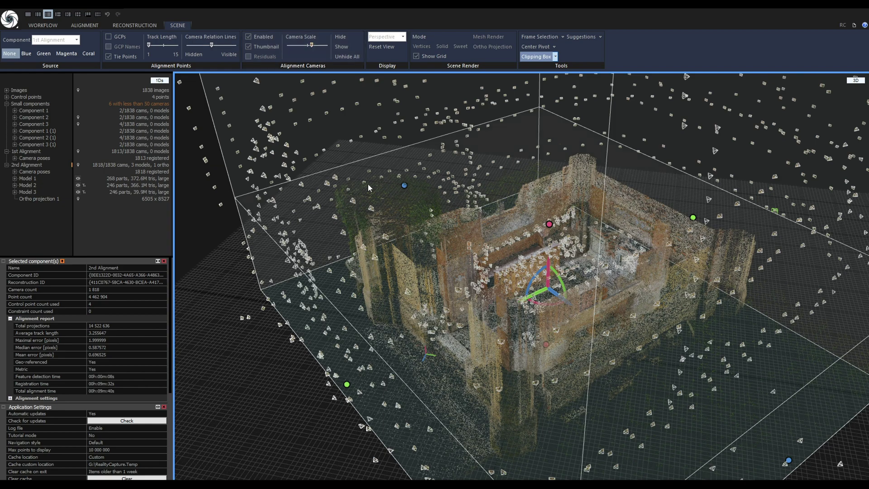
pyautogui.moveTo(421, 260); pyautogui.dragTo(444, 258)
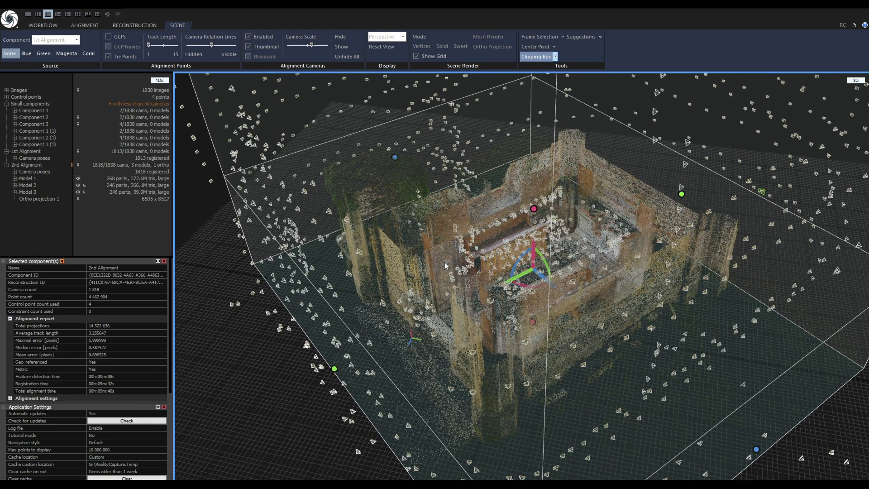
pyautogui.moveTo(439, 271); pyautogui.dragTo(439, 269)
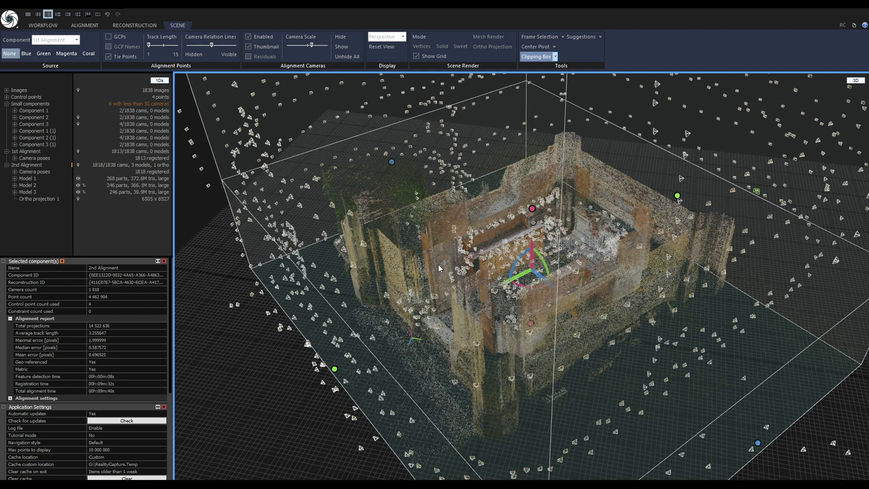
# Run the inspection tool on the 2nd Alignment's camera relations and examine the links between interior and exterior cameras at the chapel entrance
pyautogui.click(89, 26)
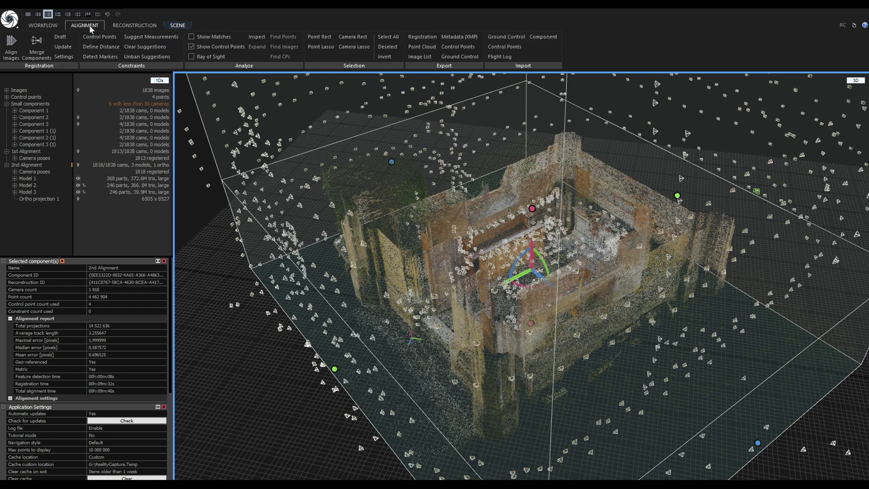
pyautogui.click(257, 37)
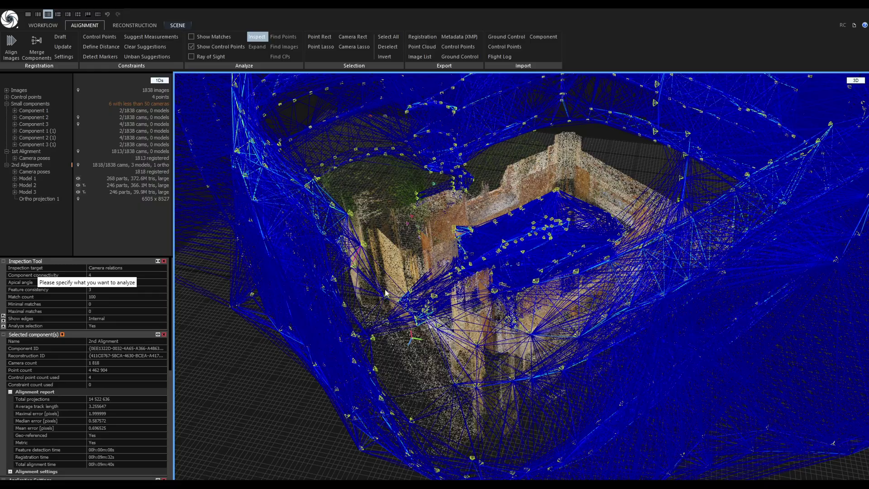
pyautogui.scroll(3, 520, 228)
pyautogui.scroll(5, 520, 229)
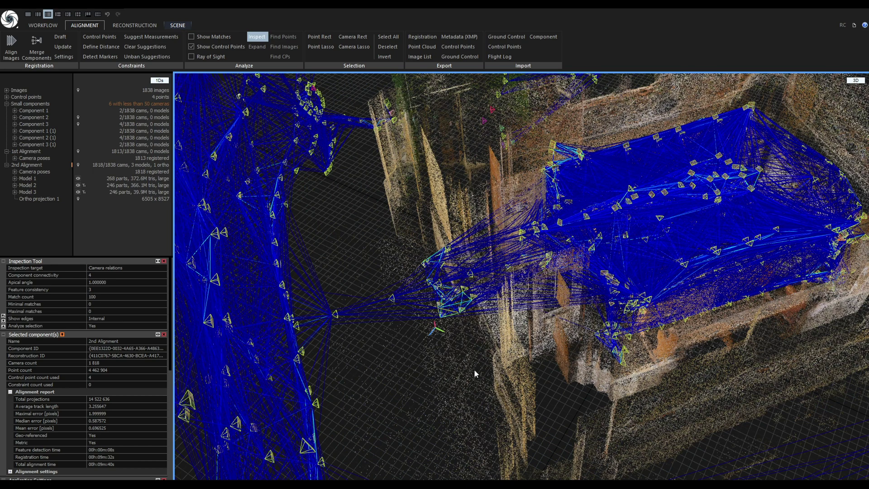
pyautogui.scroll(5, 475, 365)
pyautogui.scroll(5, 464, 347)
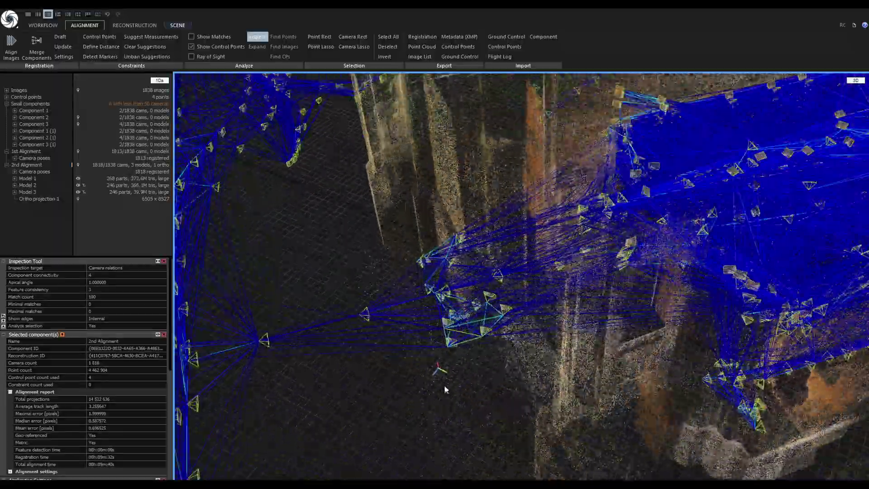
pyautogui.scroll(5, 435, 360)
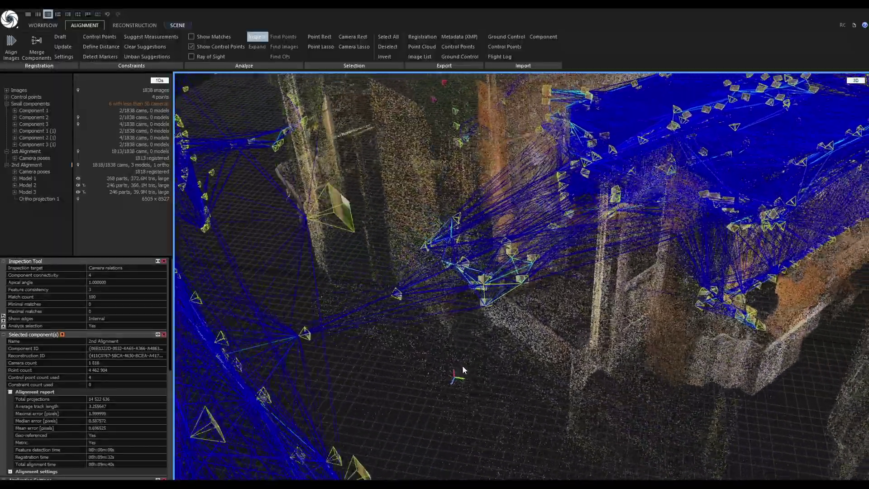
pyautogui.moveTo(462, 365); pyautogui.dragTo(527, 410)
pyautogui.moveTo(400, 386); pyautogui.dragTo(450, 334)
pyautogui.scroll(-3, 476, 340)
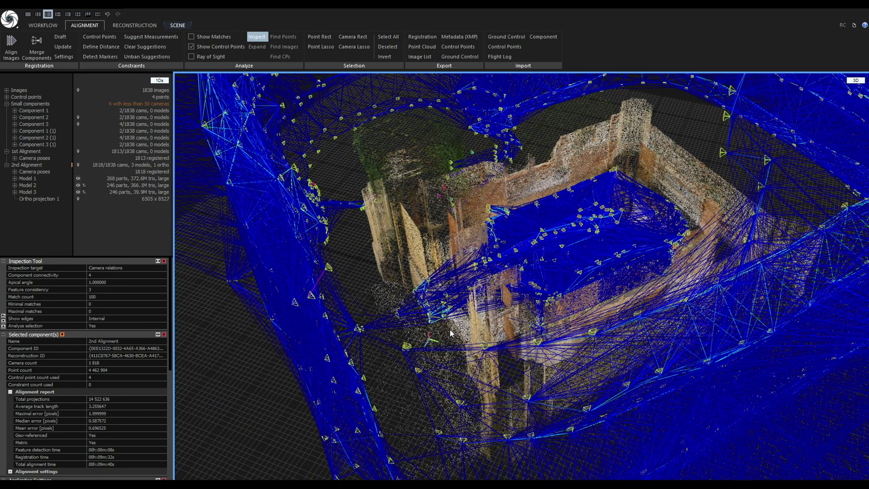
pyautogui.moveTo(451, 333); pyautogui.dragTo(446, 366)
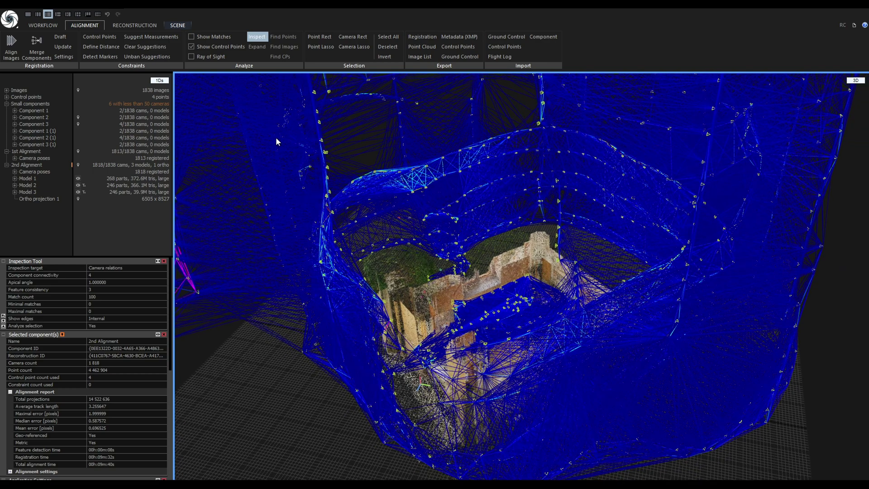
# Select the connecting cameras in front of the chapel entrance with the Camera Lasso tool
pyautogui.click(131, 26)
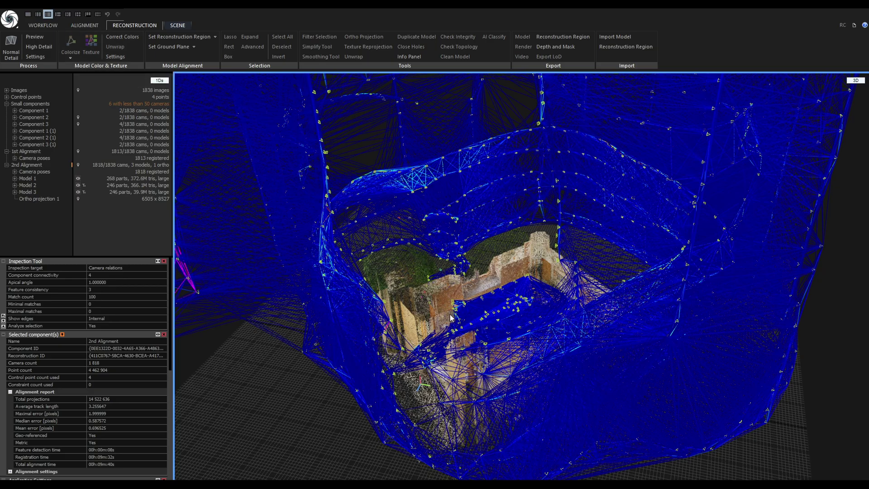
pyautogui.moveTo(430, 320); pyautogui.dragTo(361, 325)
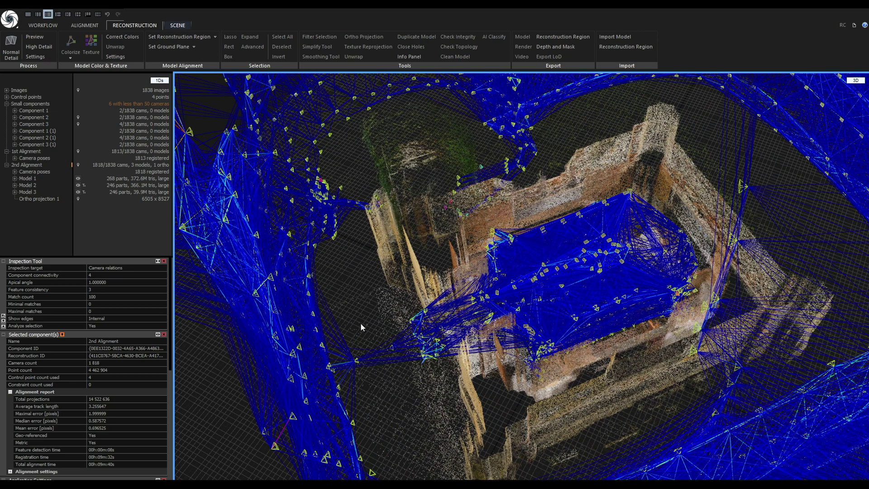
pyautogui.moveTo(444, 381); pyautogui.dragTo(423, 371)
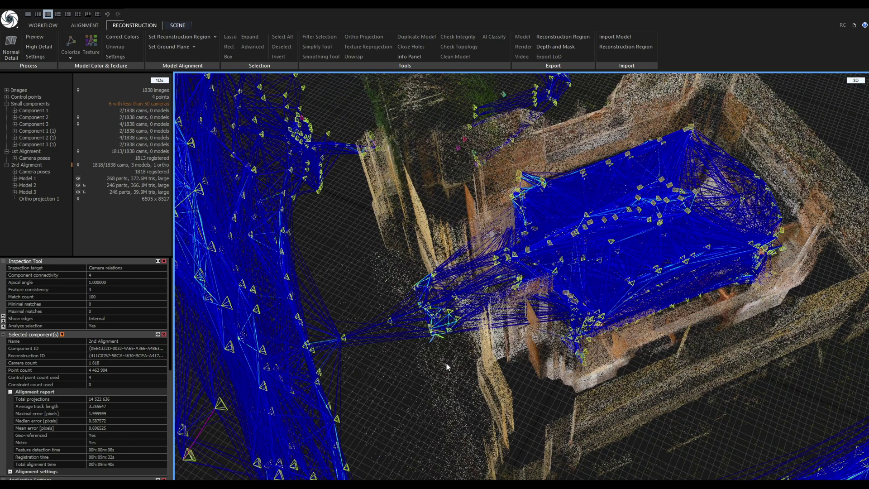
pyautogui.click(84, 25)
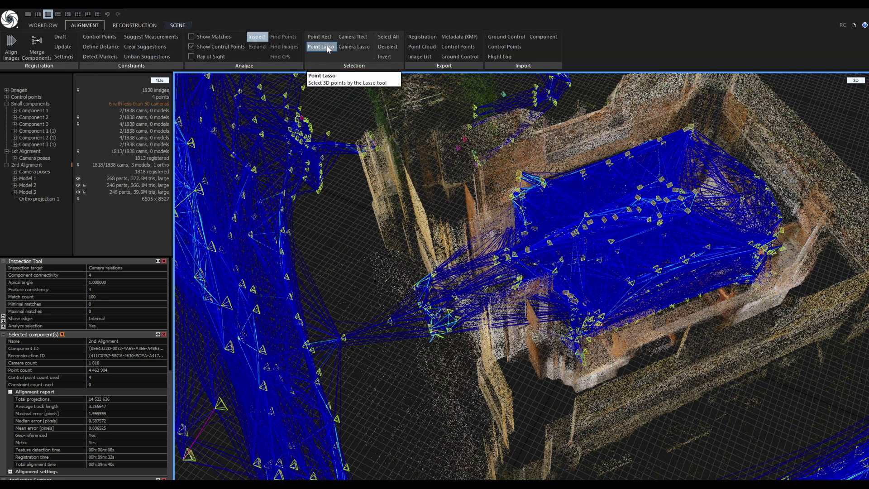
pyautogui.click(354, 47)
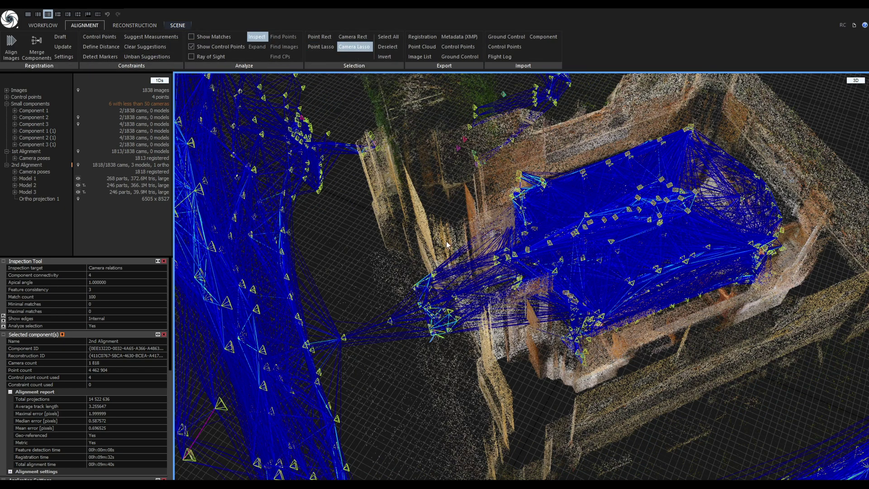
pyautogui.moveTo(420, 246)
pyautogui.mouseDown()
pyautogui.moveTo(336, 284)
pyautogui.moveTo(327, 324)
pyautogui.moveTo(339, 358)
pyautogui.moveTo(379, 373)
pyautogui.moveTo(441, 366)
pyautogui.moveTo(475, 335)
pyautogui.moveTo(477, 292)
pyautogui.moveTo(457, 250)
pyautogui.mouseUp()
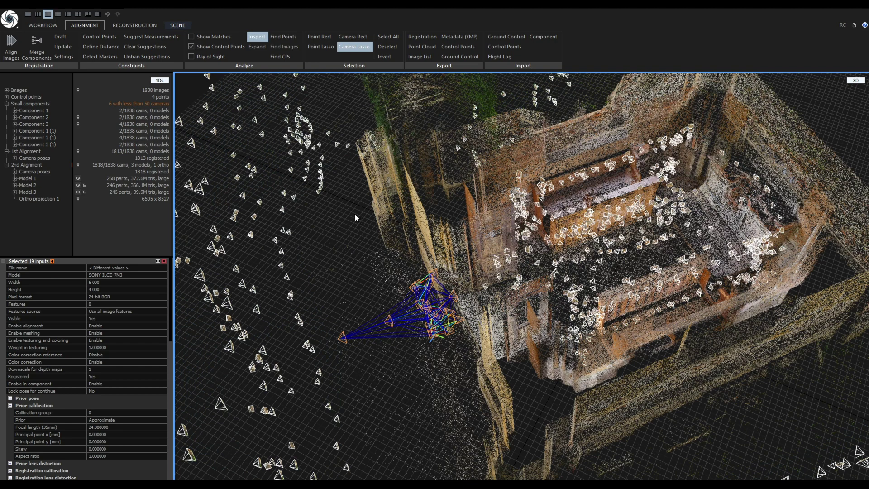
pyautogui.press('Escape')
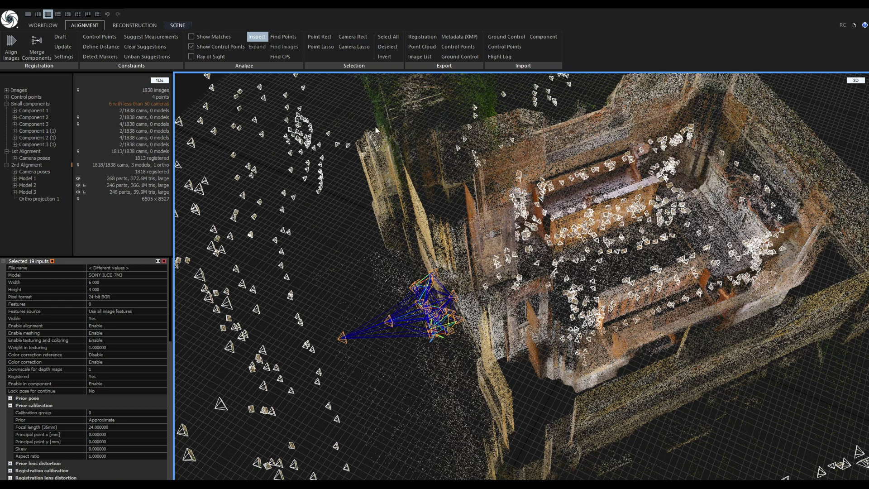
# Invert the selection to all cameras except those at the entrance and turn off the camera relations inspection
pyautogui.click(385, 57)
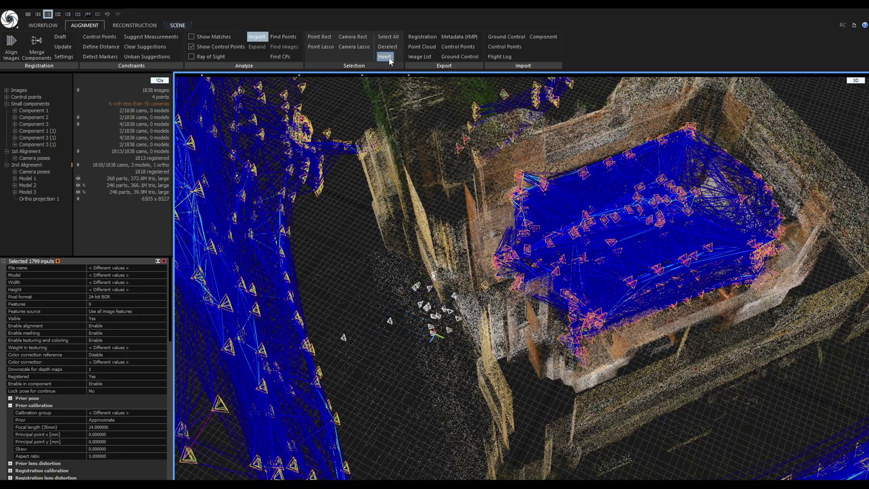
pyautogui.scroll(-5, 400, 287)
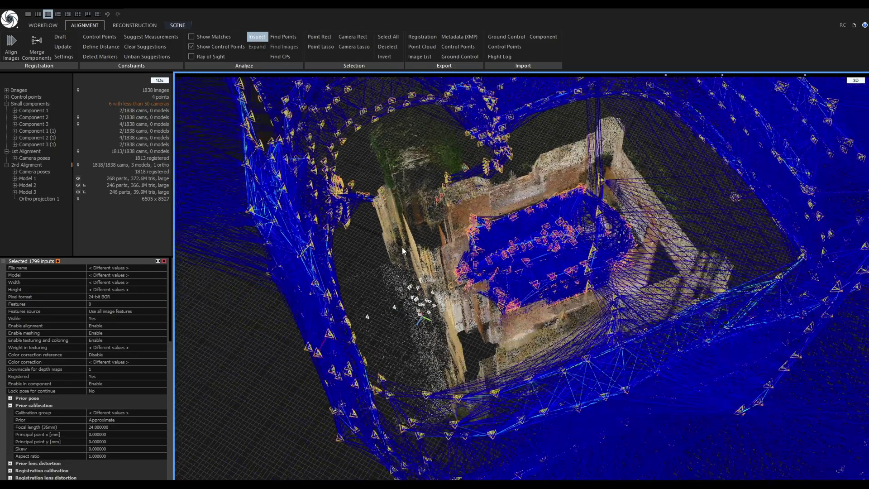
pyautogui.scroll(3, 401, 246)
pyautogui.moveTo(398, 246); pyautogui.dragTo(392, 270)
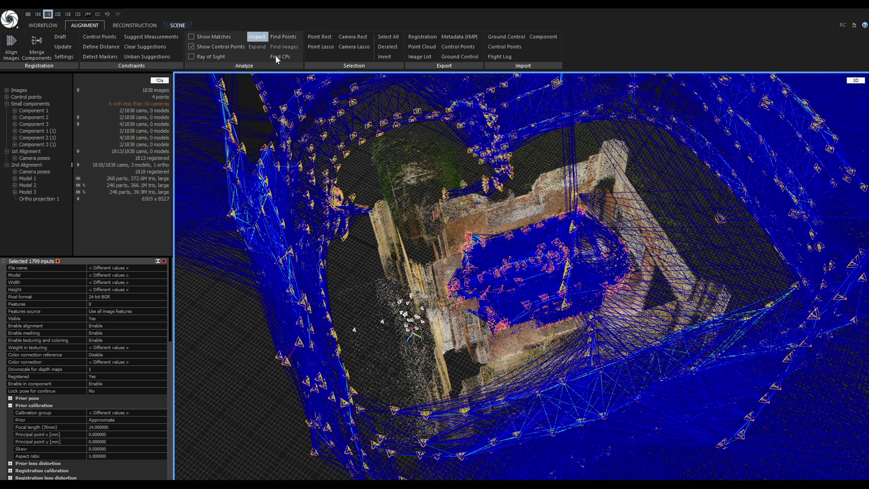
pyautogui.click(257, 37)
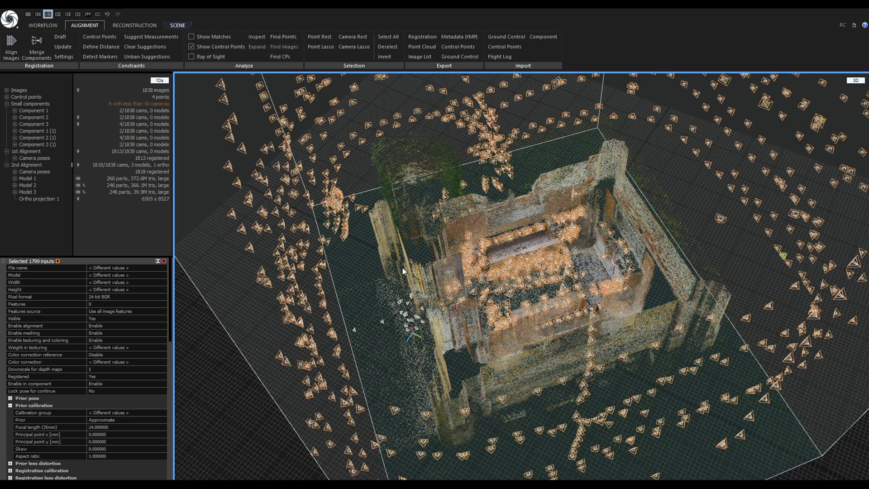
pyautogui.moveTo(404, 270); pyautogui.dragTo(405, 264)
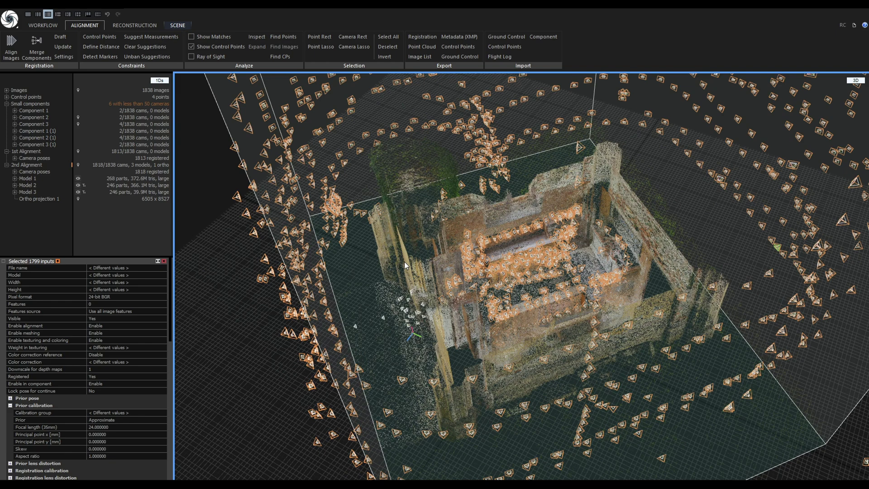
# Try to export only the selected cameras as an image list into the Image_List folder under [1]IMG
pyautogui.click(427, 58)
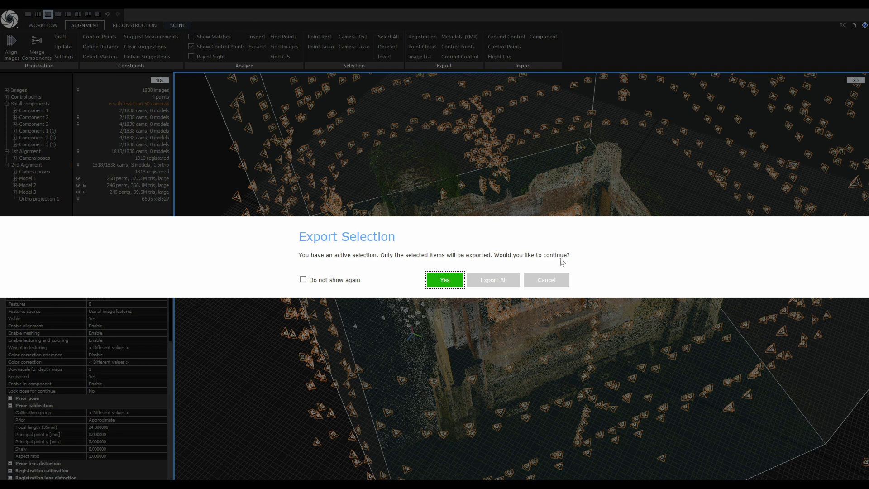
pyautogui.click(445, 281)
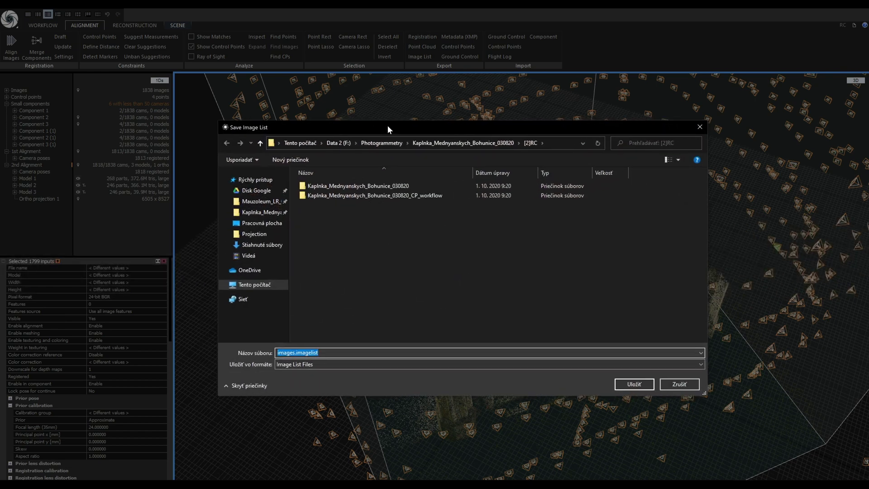
pyautogui.click(458, 144)
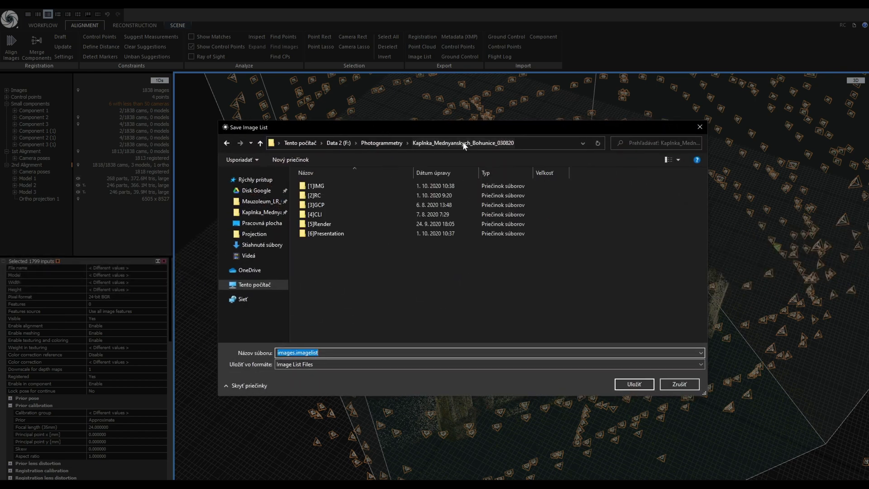
pyautogui.doubleClick(333, 186)
pyautogui.doubleClick(329, 204)
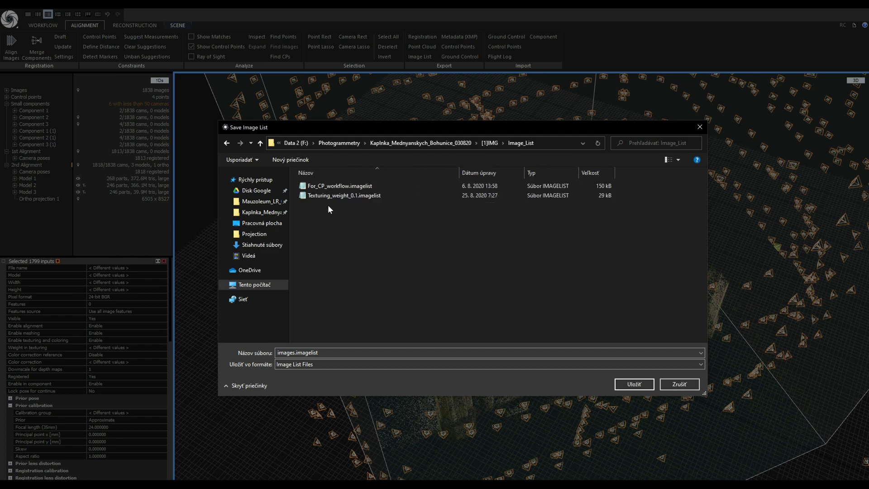
pyautogui.moveTo(387, 129); pyautogui.dragTo(397, 121)
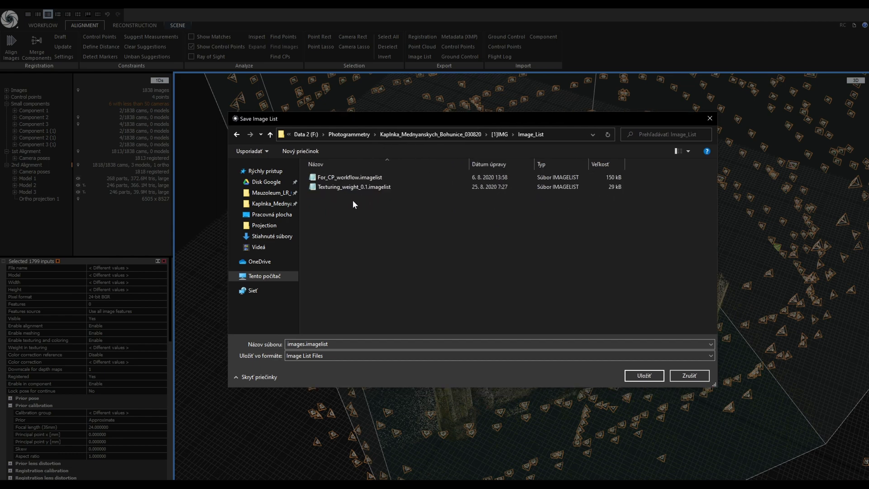
pyautogui.moveTo(368, 122); pyautogui.dragTo(364, 115)
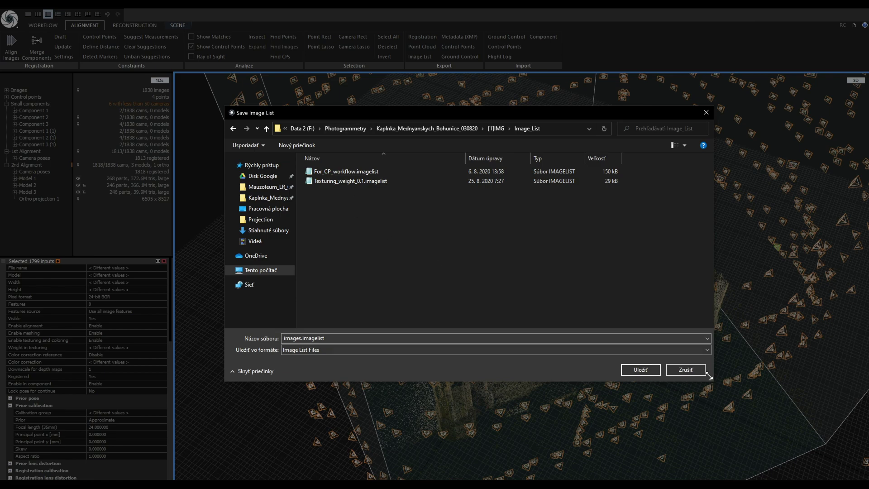
pyautogui.click(693, 369)
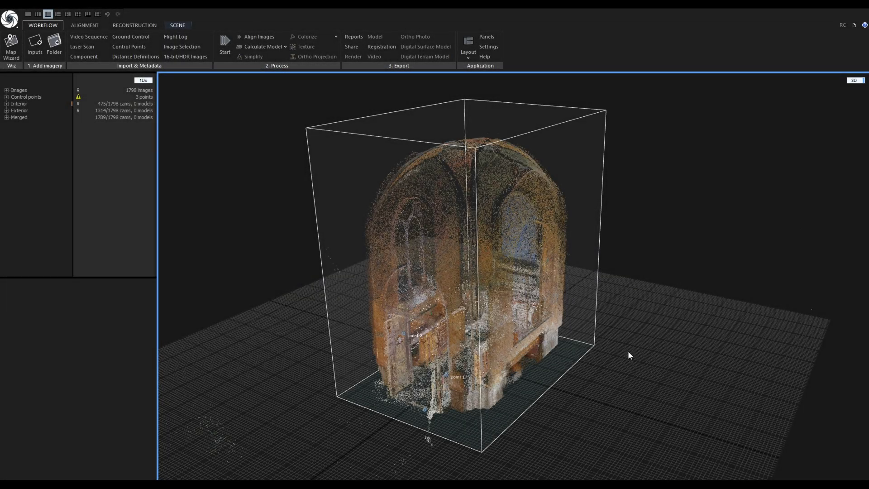
# Try to add the images from For_CP_workflow.imagelist as inputs to the control point workflow project
pyautogui.moveTo(629, 352); pyautogui.dragTo(585, 342)
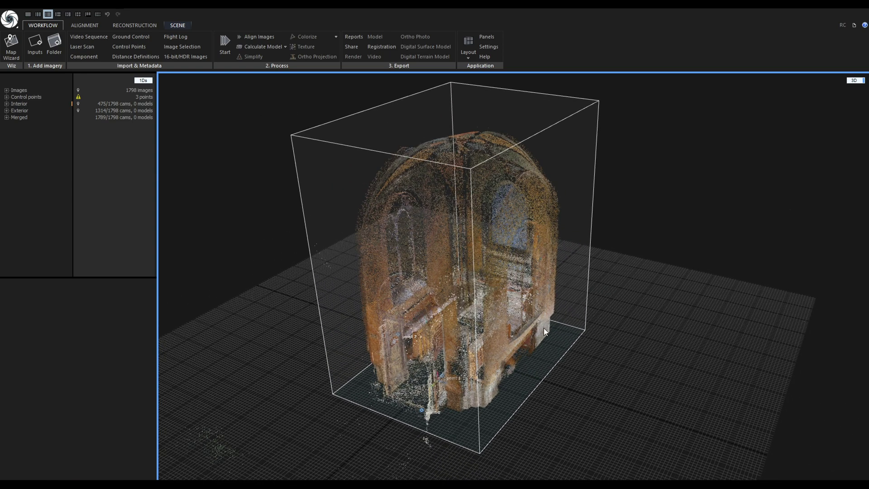
pyautogui.click(34, 47)
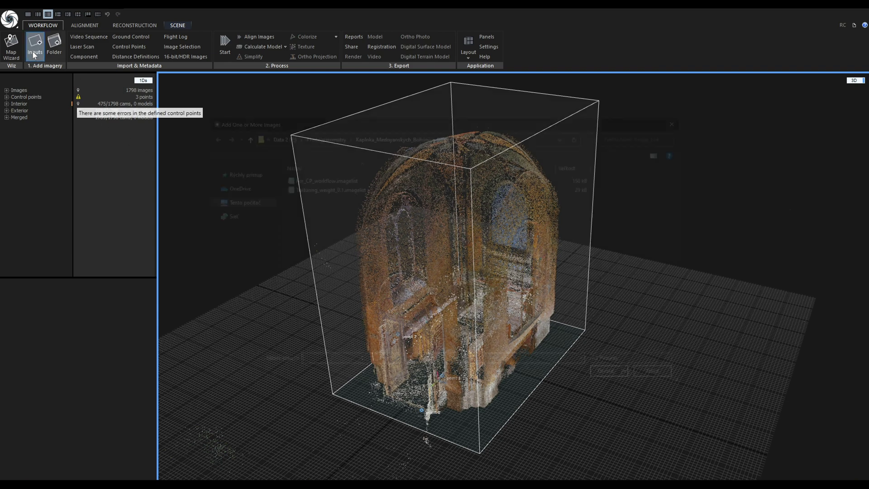
pyautogui.click(319, 181)
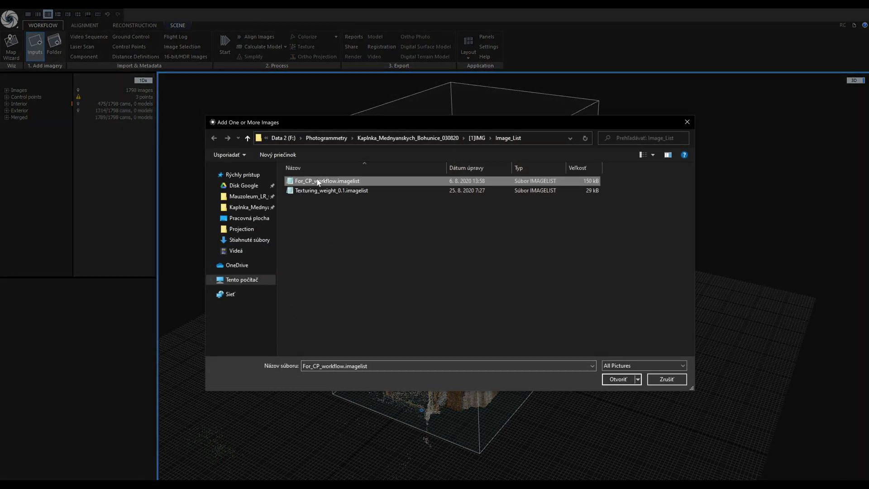
pyautogui.click(674, 381)
pyautogui.moveTo(641, 368)
pyautogui.mouseDown()
pyautogui.moveTo(643, 375)
pyautogui.moveTo(625, 369)
pyautogui.mouseUp()
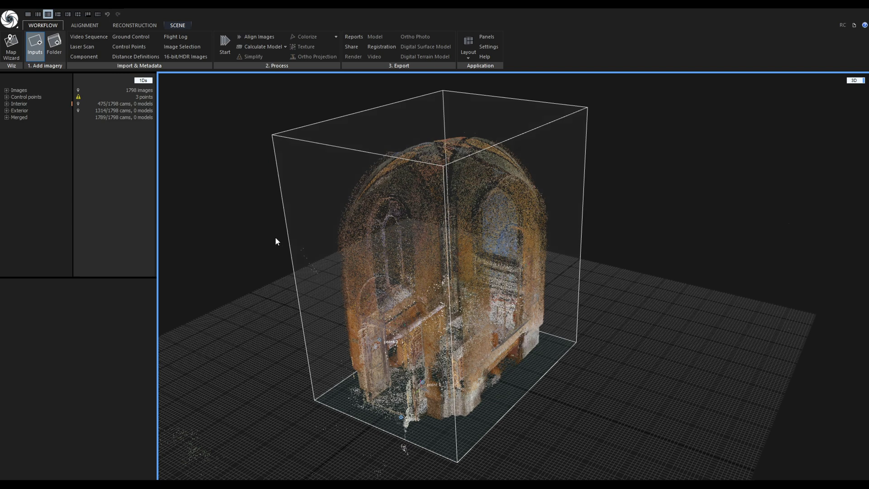
pyautogui.click(19, 90)
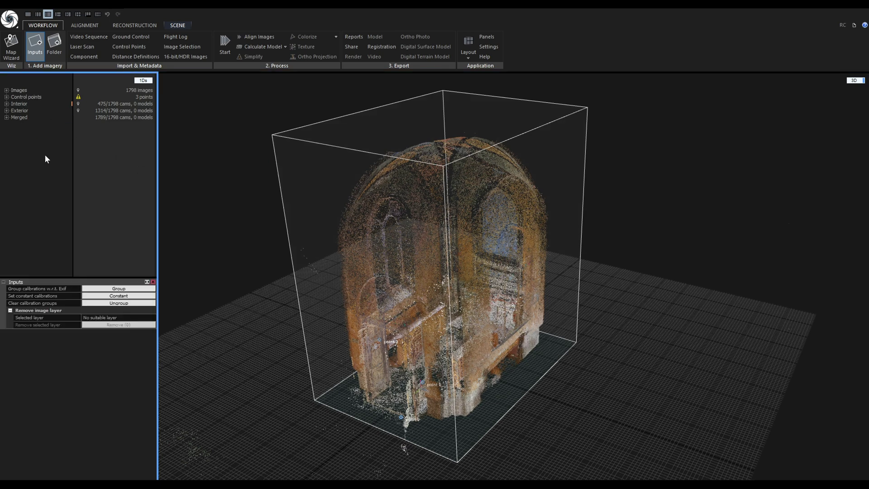
pyautogui.click(153, 281)
pyautogui.moveTo(212, 296); pyautogui.dragTo(229, 291)
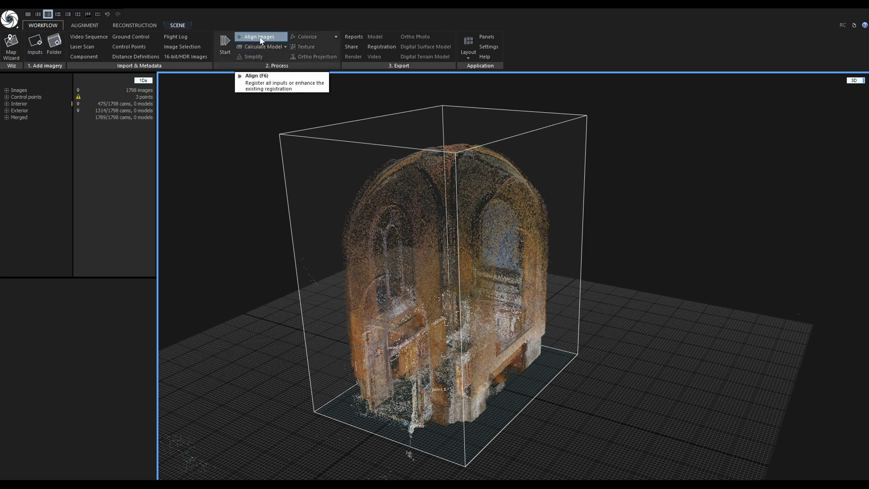
pyautogui.moveTo(232, 253); pyautogui.dragTo(256, 251)
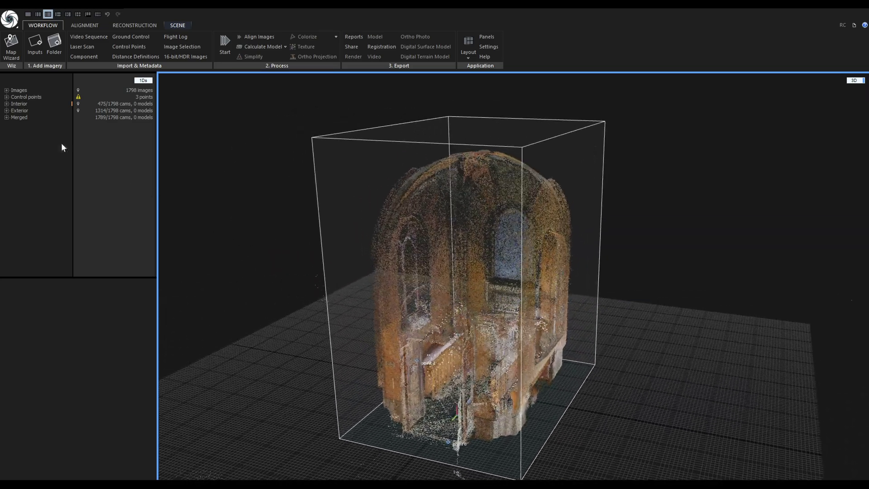
# Show the Exterior component in the 3D view and examine the control points at the chapel entrance
pyautogui.click(27, 111)
pyautogui.scroll(12, 444, 363)
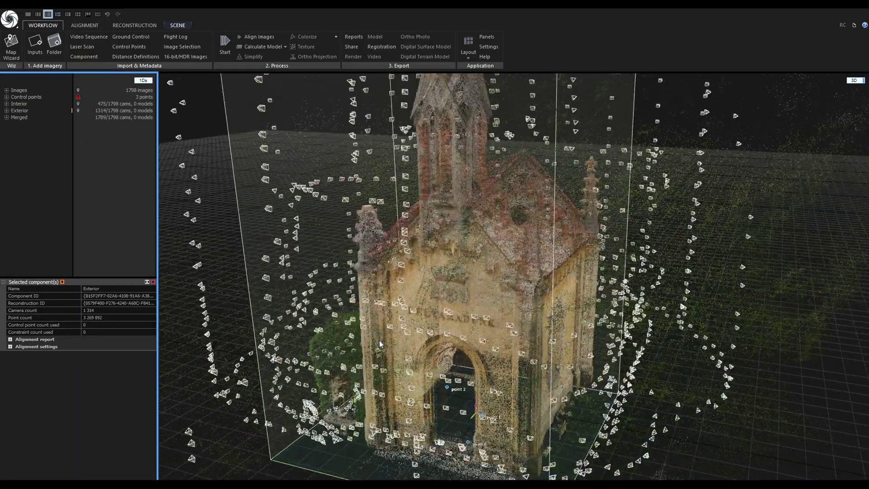
pyautogui.moveTo(380, 344); pyautogui.dragTo(398, 311)
pyautogui.scroll(10, 412, 376)
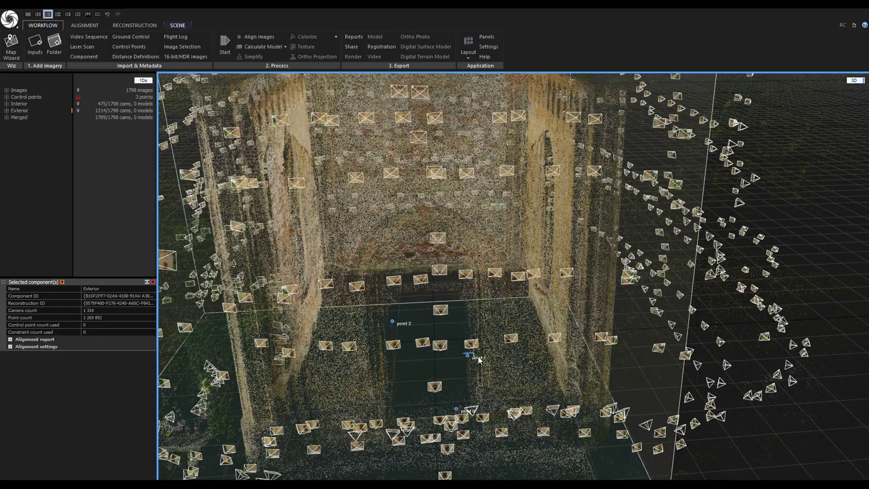
# Show the Interior component in the 3D view and examine its control points around the chapel entrance
pyautogui.moveTo(458, 410); pyautogui.dragTo(486, 375)
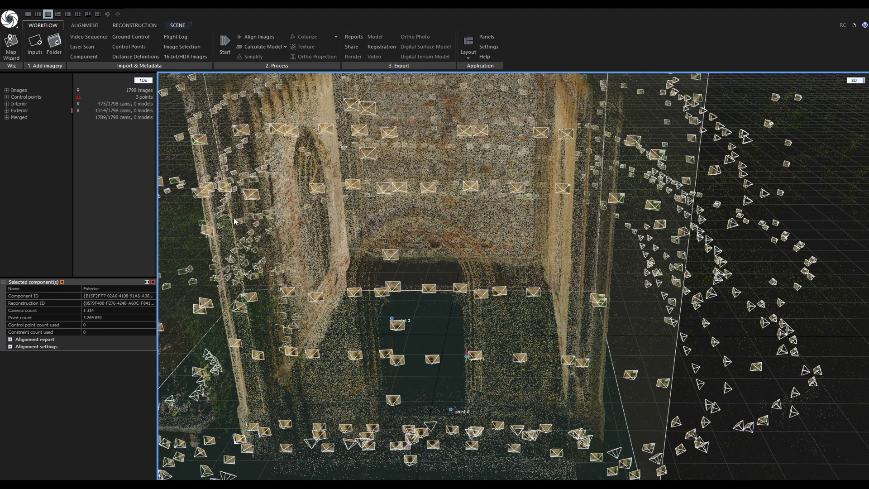
pyautogui.click(28, 105)
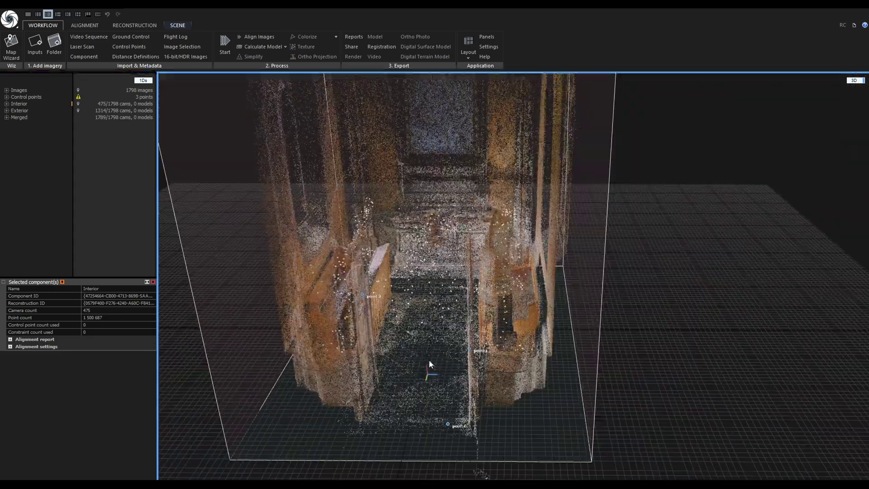
pyautogui.moveTo(428, 360); pyautogui.dragTo(411, 352)
pyautogui.scroll(5, 411, 352)
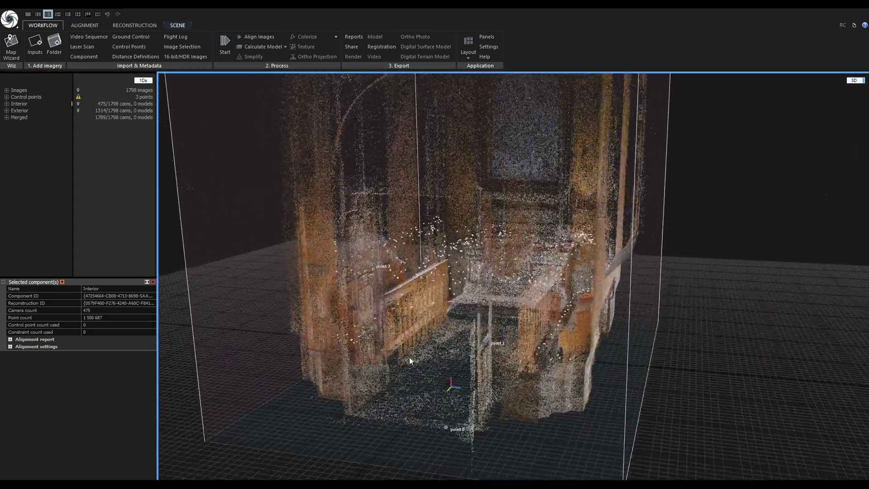
pyautogui.click(365, 249)
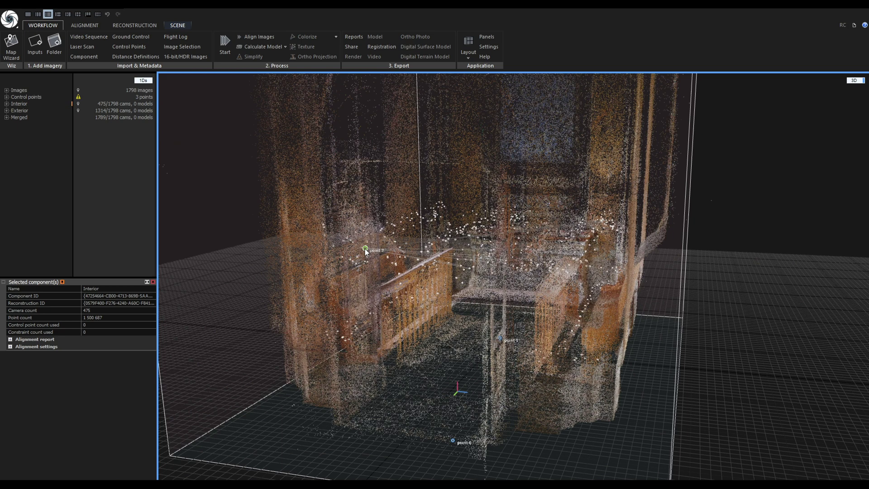
# Delete control point 2 from the project's control points
pyautogui.click(6, 97)
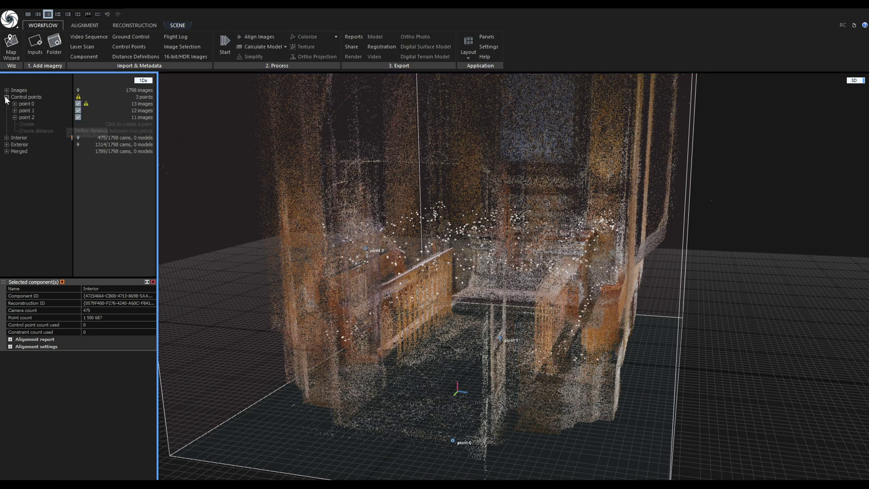
pyautogui.moveTo(60, 117)
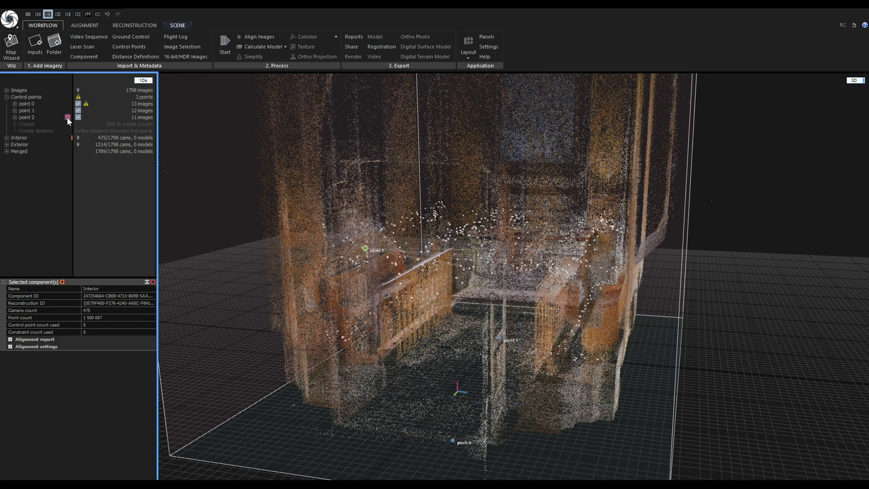
pyautogui.click(69, 117)
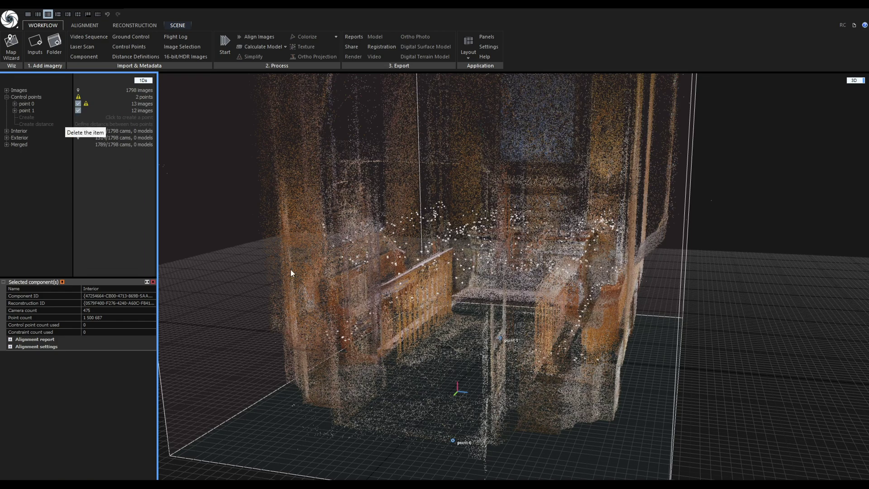
# Set up a clipping box around the Interior component and make it editable
pyautogui.moveTo(378, 285); pyautogui.dragTo(392, 308)
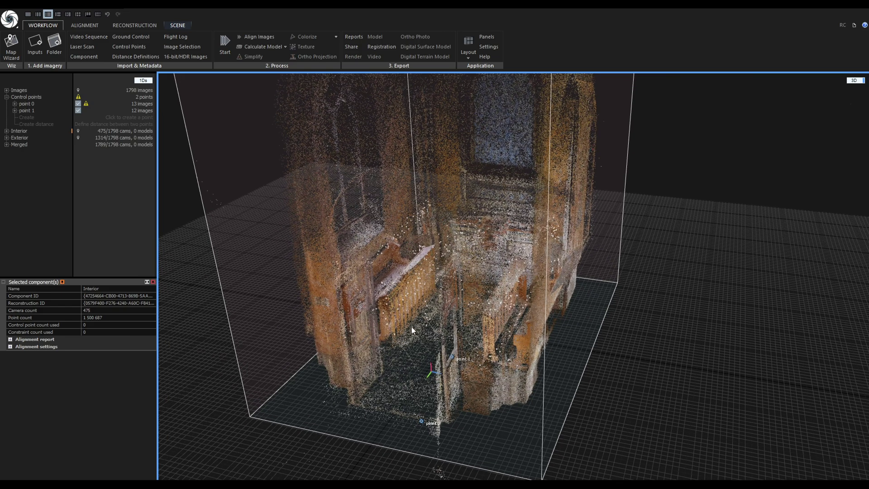
pyautogui.moveTo(412, 327); pyautogui.dragTo(364, 355)
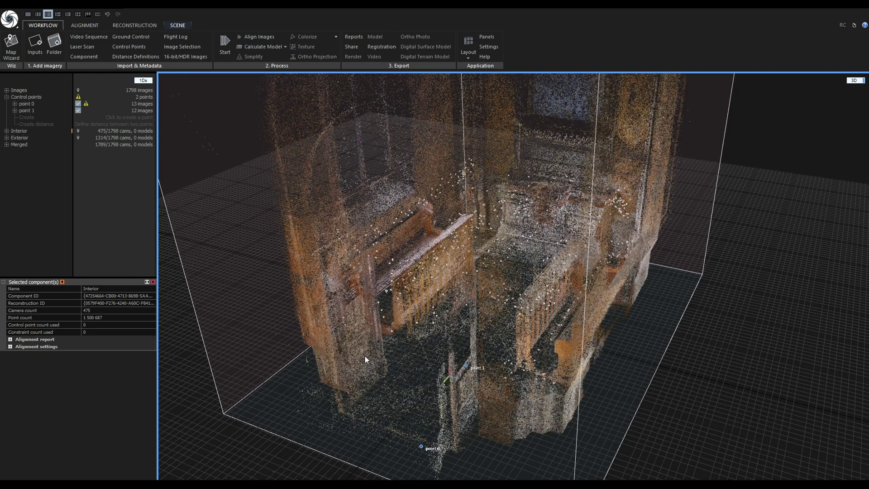
pyautogui.moveTo(365, 356); pyautogui.dragTo(364, 348)
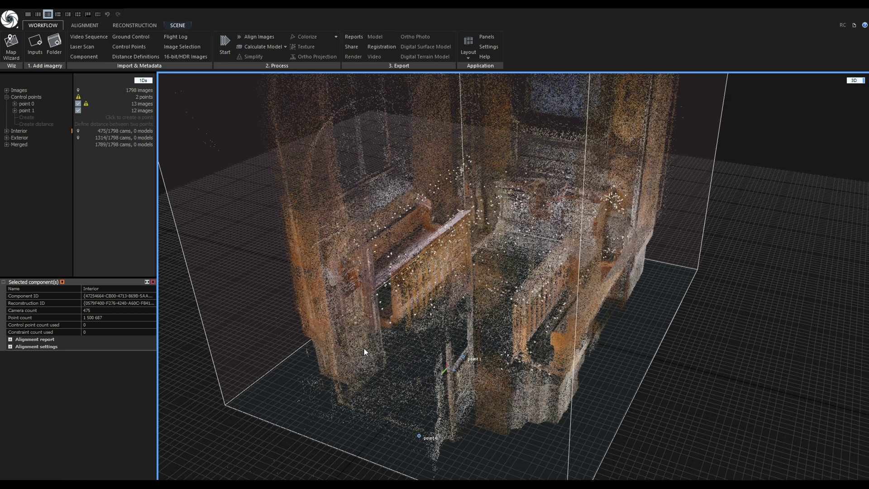
pyautogui.click(178, 25)
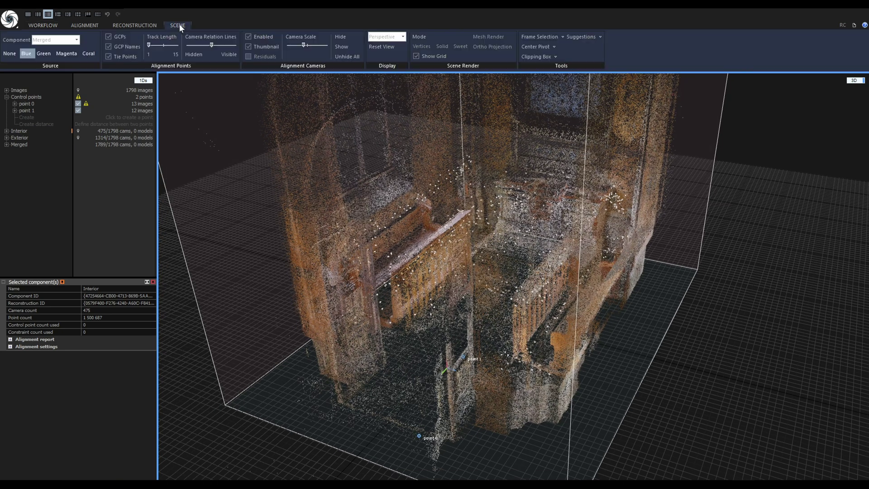
pyautogui.click(555, 56)
pyautogui.click(555, 55)
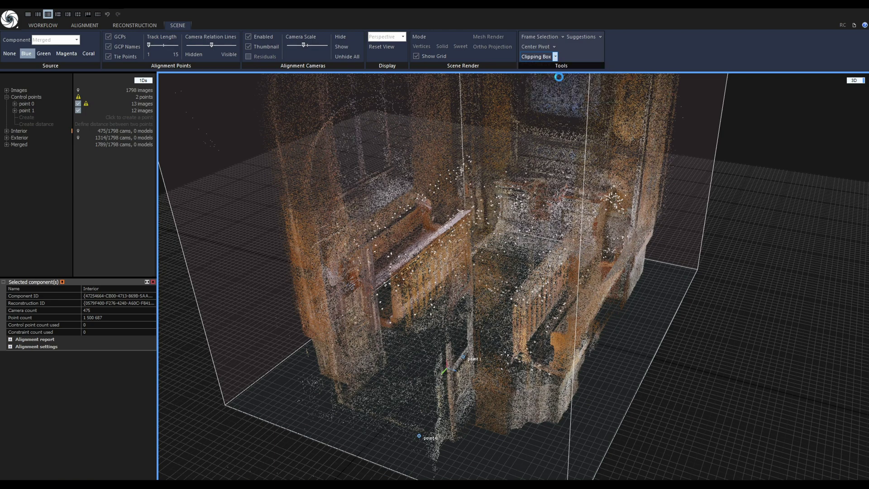
pyautogui.click(556, 56)
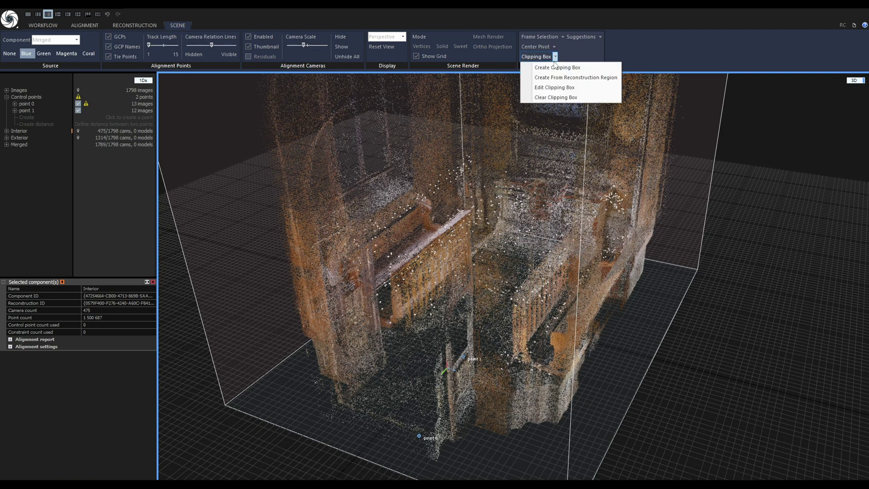
pyautogui.click(552, 86)
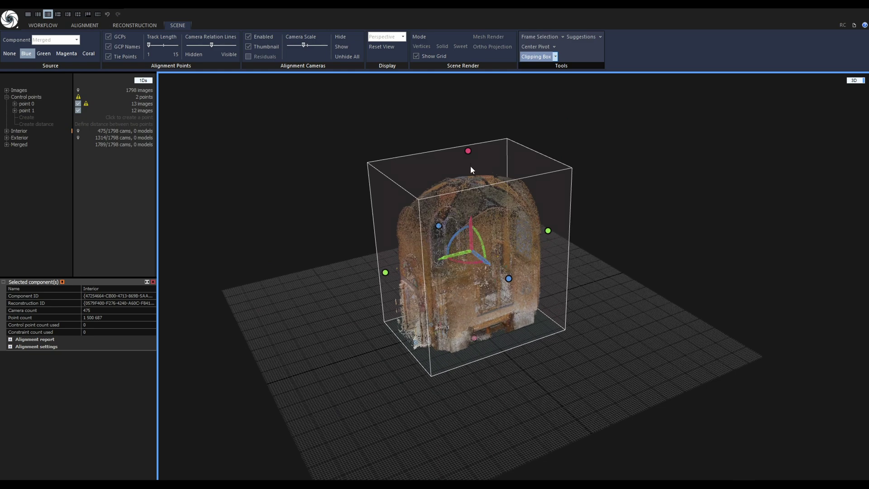
# Shrink the clipping box from its upper and side faces until only the chapel's entrance area remains
pyautogui.moveTo(468, 170); pyautogui.dragTo(468, 279)
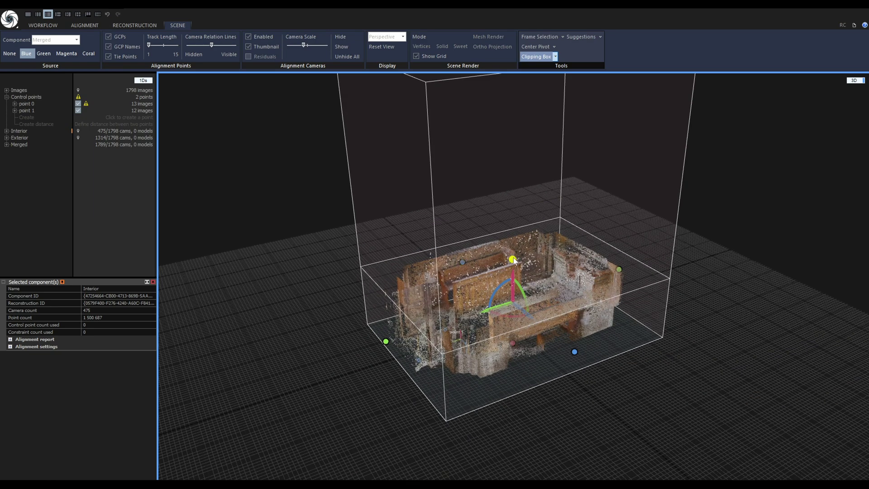
pyautogui.moveTo(514, 261); pyautogui.dragTo(515, 245)
pyautogui.moveTo(603, 258); pyautogui.dragTo(511, 277)
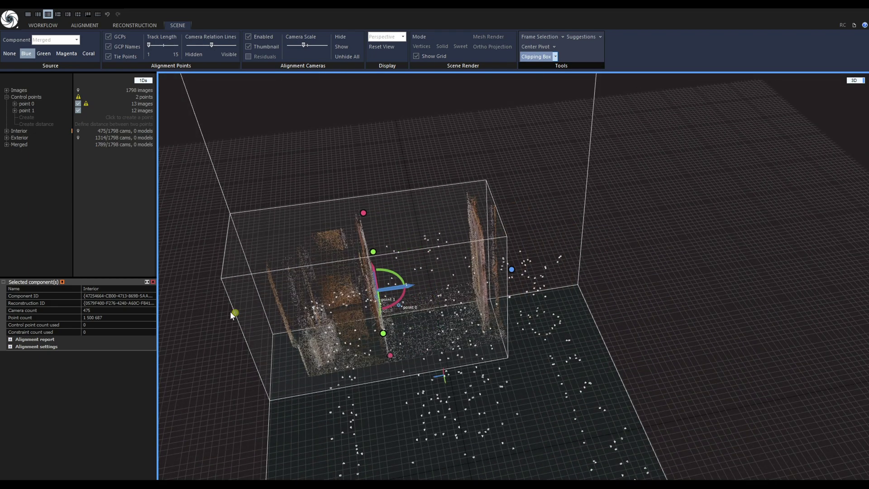
pyautogui.moveTo(231, 312); pyautogui.dragTo(431, 278)
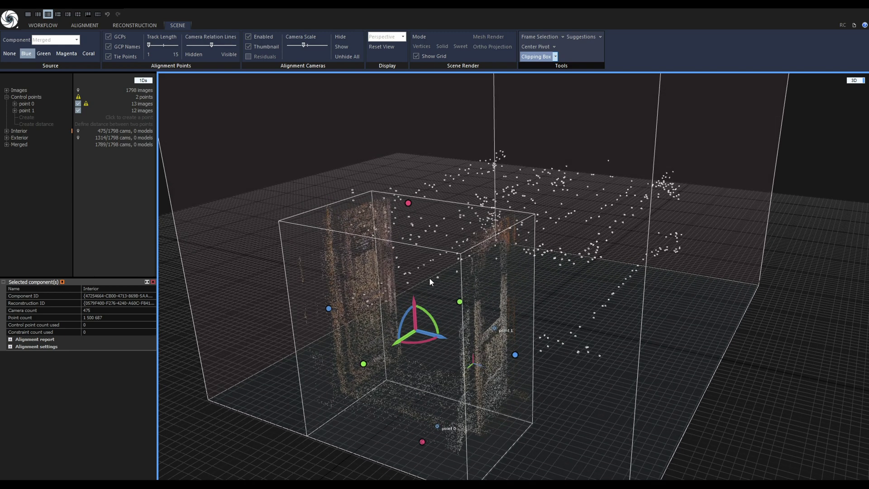
# Switch to a layout with a 3D view above a 2D view and set the 2D view's source to blue, the Interior component
pyautogui.click(58, 15)
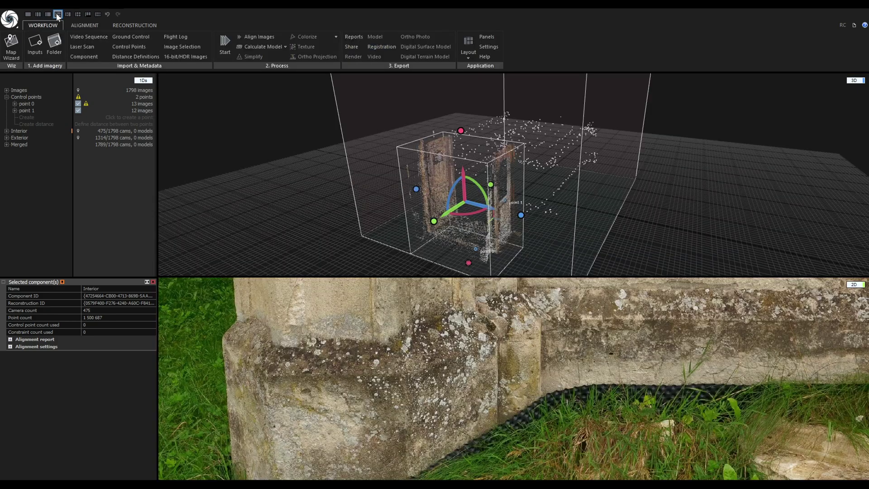
pyautogui.moveTo(342, 232); pyautogui.dragTo(551, 185)
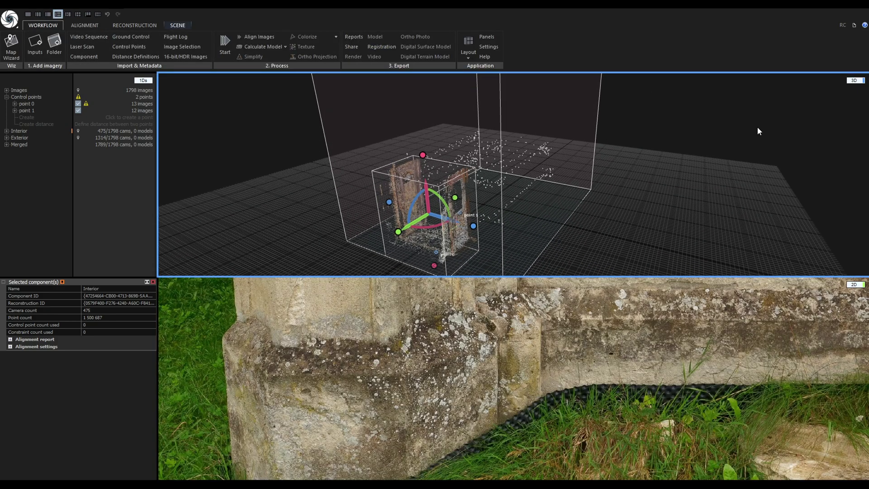
pyautogui.scroll(-3, 523, 341)
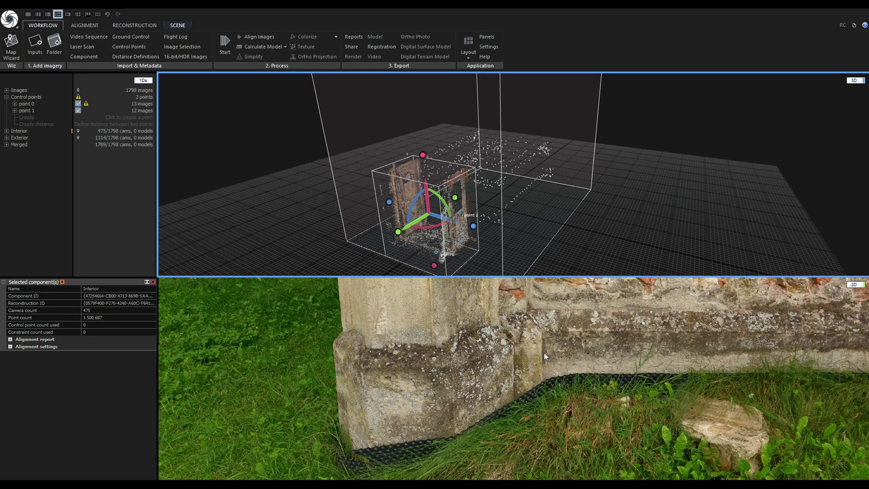
pyautogui.click(559, 343)
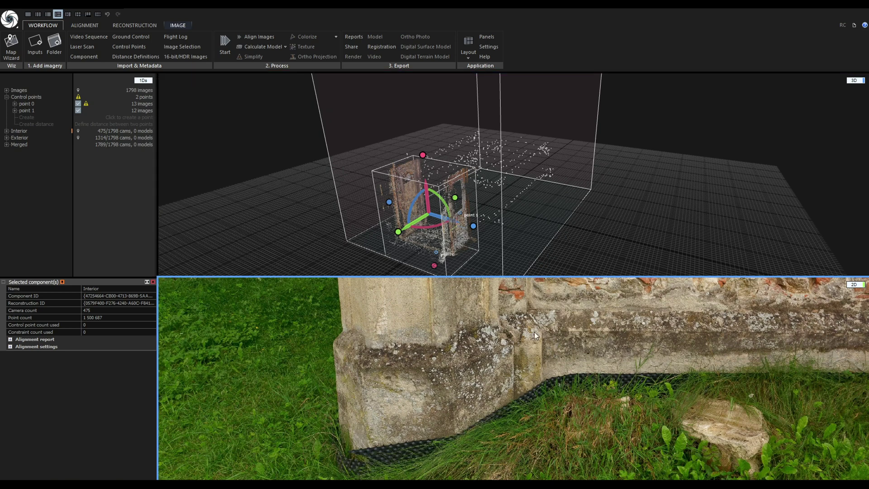
pyautogui.moveTo(534, 333); pyautogui.dragTo(544, 324)
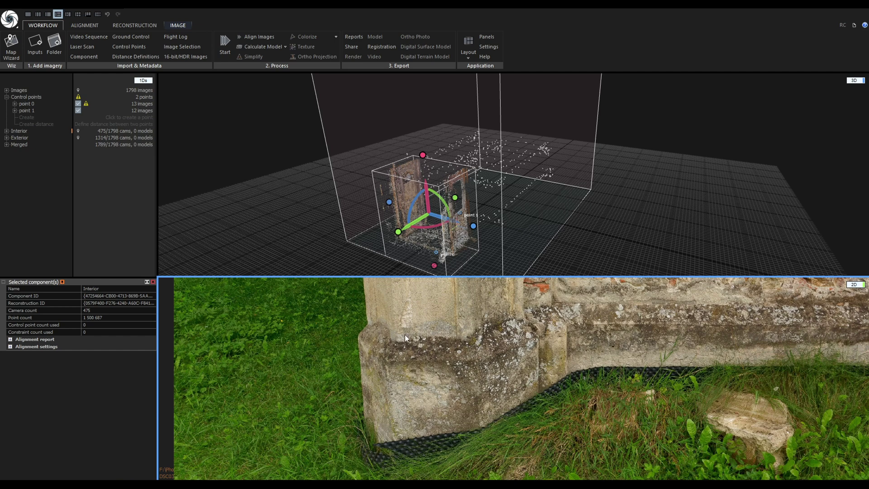
pyautogui.click(181, 26)
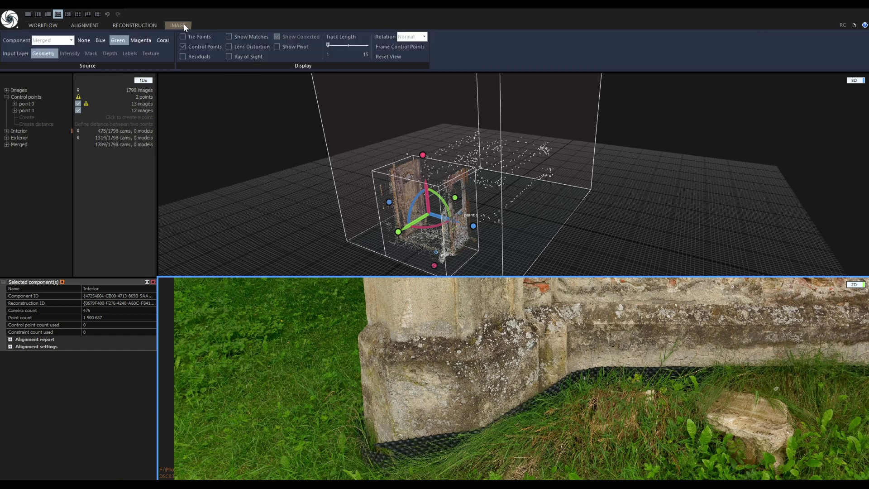
pyautogui.click(101, 41)
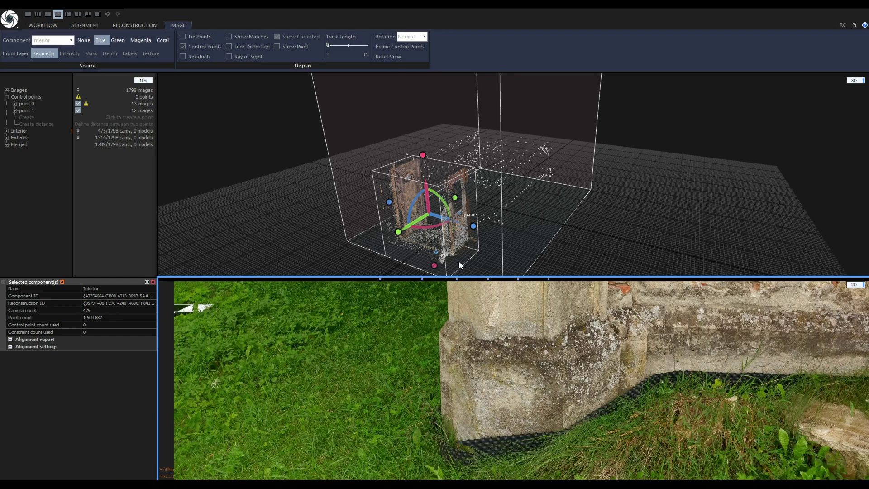
# Place a new control point from the 3D view on the upper corner of the paper notice on the entrance door
pyautogui.click(437, 237)
pyautogui.moveTo(437, 237); pyautogui.dragTo(354, 231)
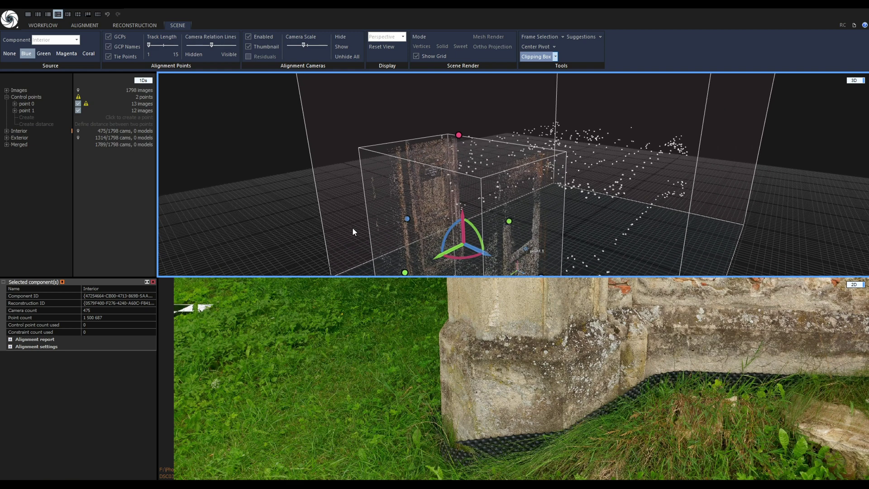
pyautogui.click(84, 25)
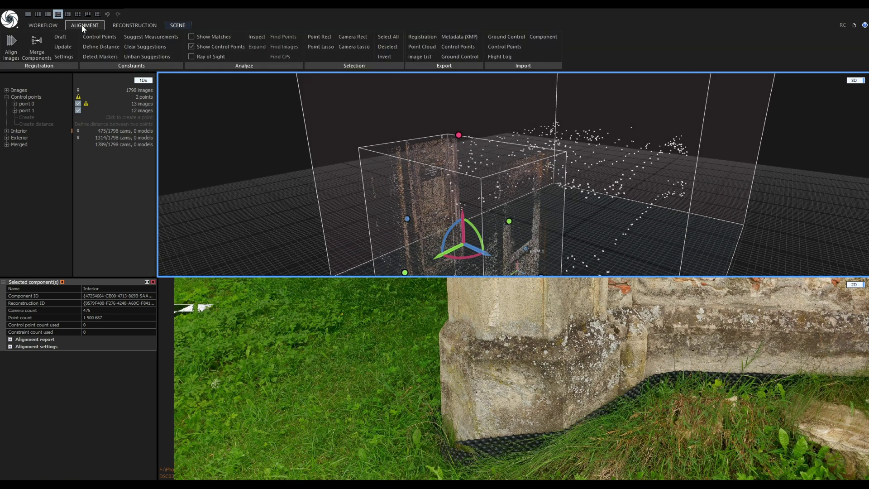
pyautogui.click(102, 37)
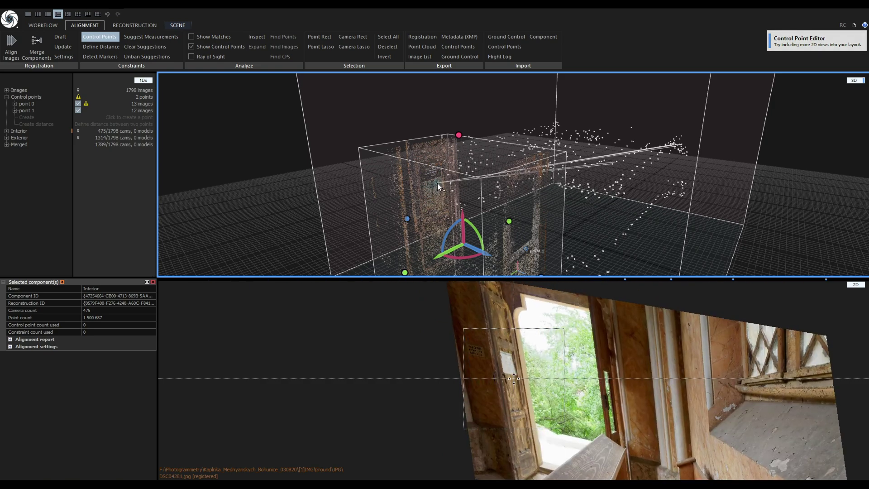
pyautogui.moveTo(482, 167); pyautogui.dragTo(287, 199)
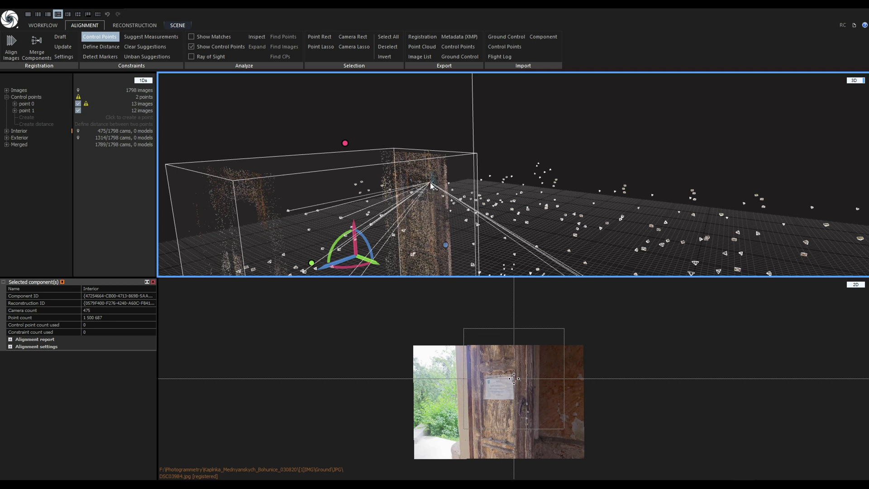
pyautogui.click(431, 186)
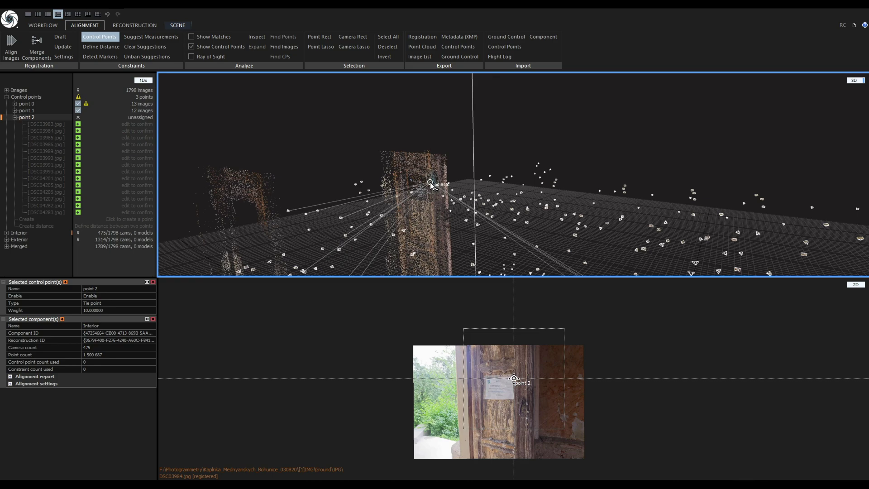
pyautogui.moveTo(432, 186); pyautogui.dragTo(406, 125)
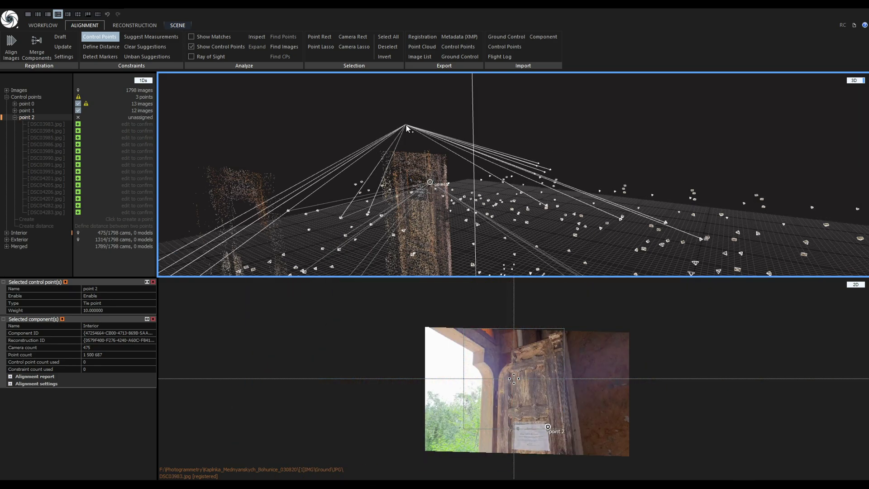
pyautogui.moveTo(405, 124); pyautogui.dragTo(406, 124)
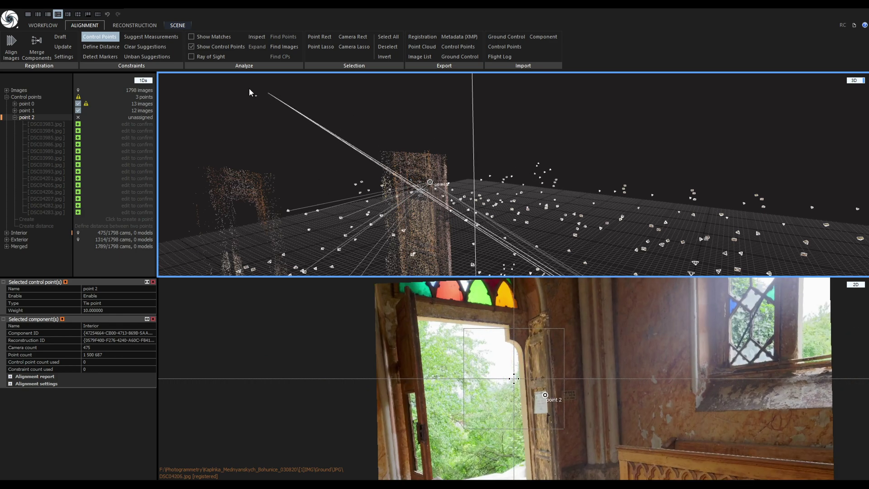
pyautogui.click(104, 42)
pyautogui.moveTo(327, 129)
pyautogui.mouseDown()
pyautogui.moveTo(343, 132)
pyautogui.moveTo(338, 119)
pyautogui.mouseUp()
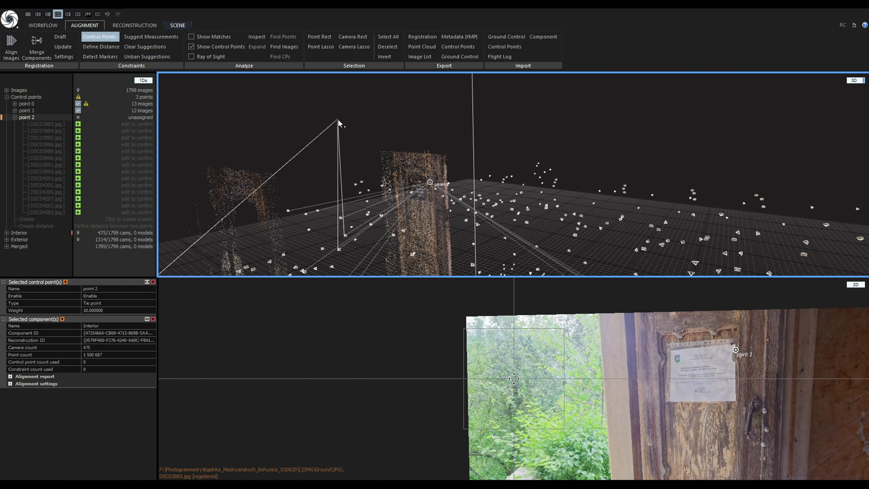
pyautogui.moveTo(338, 119); pyautogui.dragTo(338, 118)
pyautogui.moveTo(314, 146)
pyautogui.mouseDown()
pyautogui.moveTo(333, 153)
pyautogui.moveTo(309, 153)
pyautogui.mouseUp()
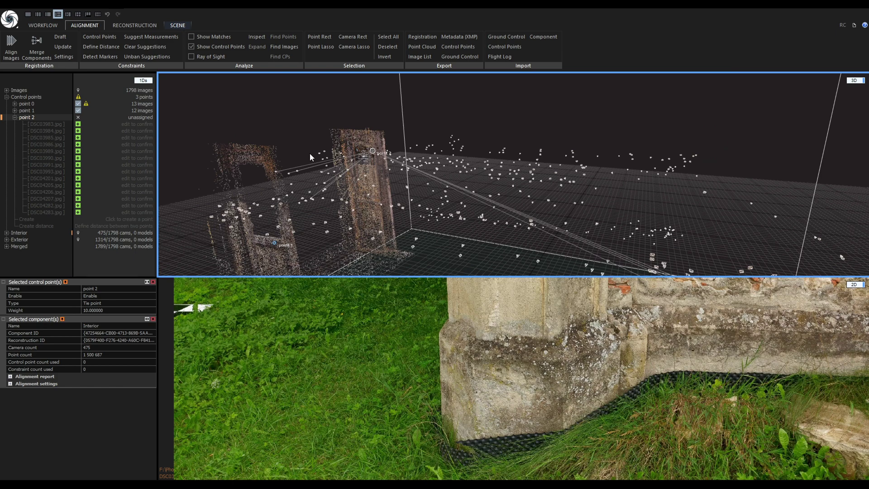
# Place point 2 on the paper notice's upper corner in images DSC03983, DSC03984, DSC03985, DSC03990 and DSC03991
pyautogui.click(49, 125)
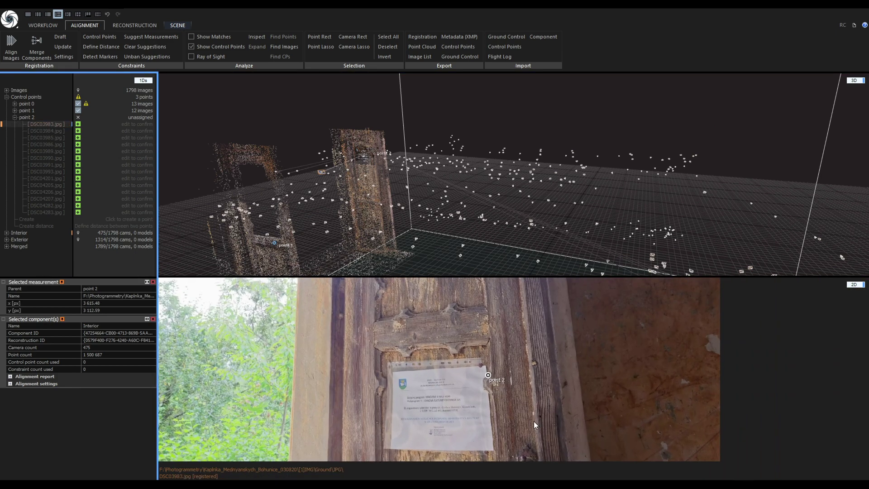
pyautogui.scroll(5, 529, 412)
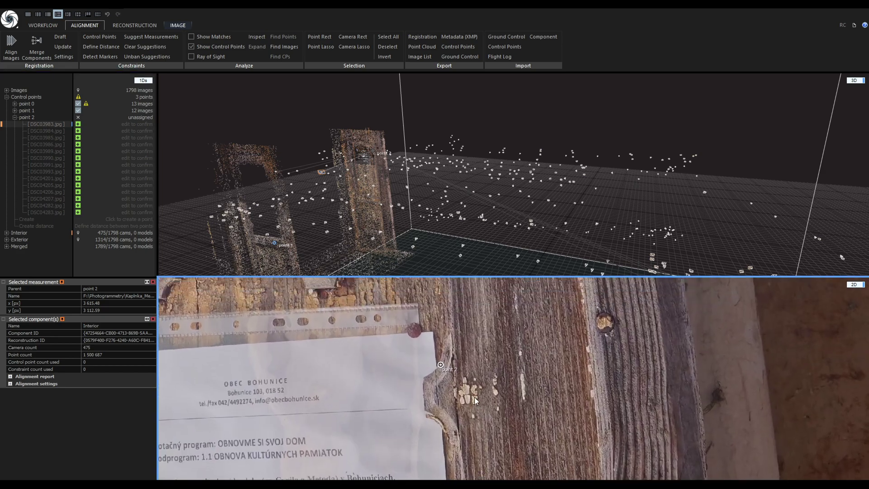
pyautogui.moveTo(441, 367); pyautogui.dragTo(514, 379)
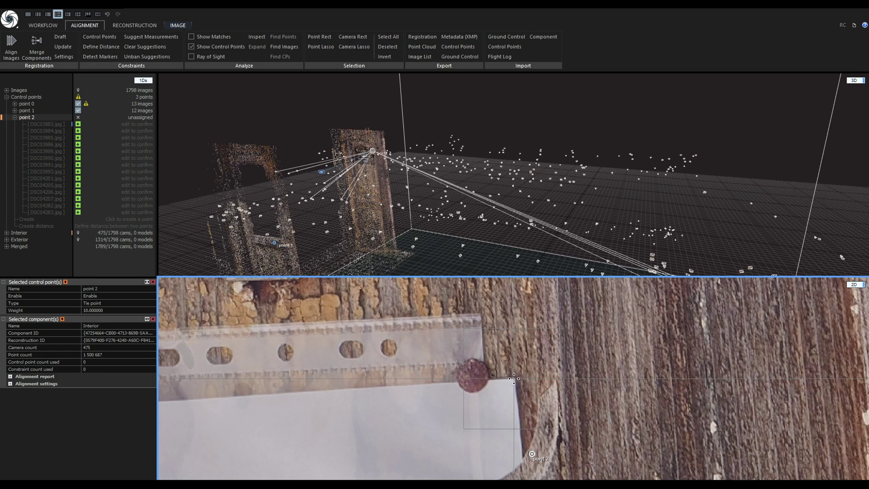
pyautogui.click(514, 379)
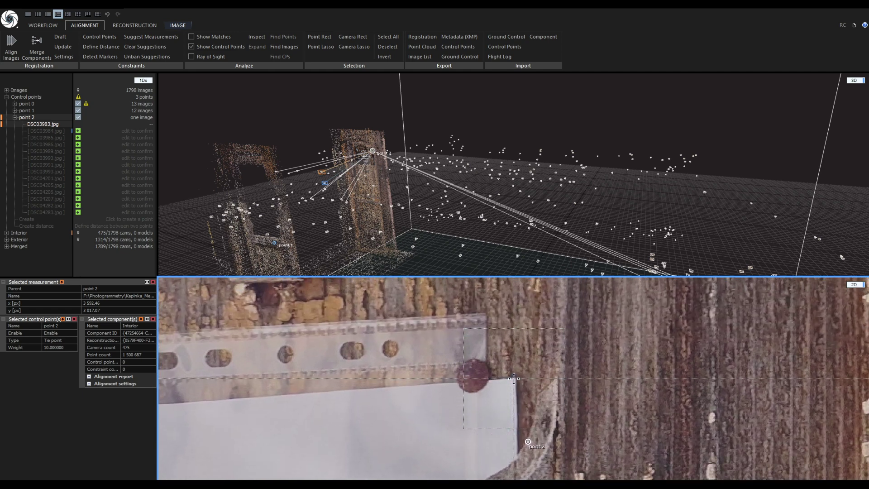
pyautogui.click(514, 379)
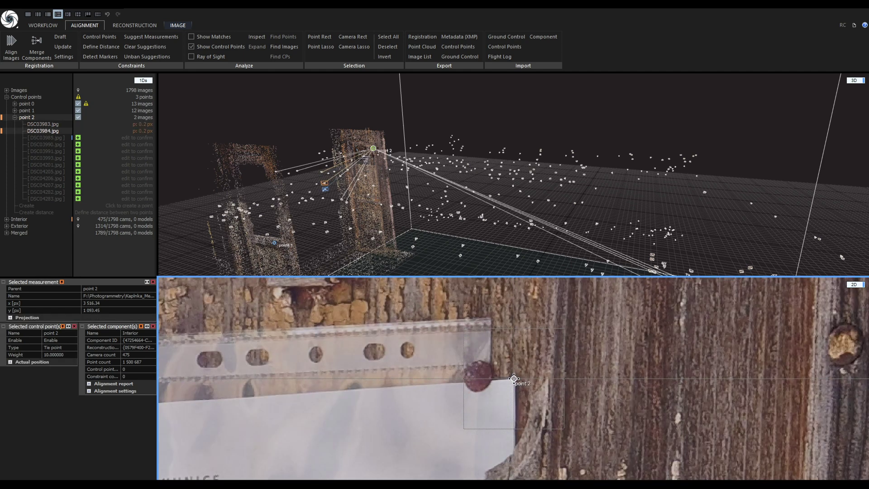
pyautogui.click(514, 379)
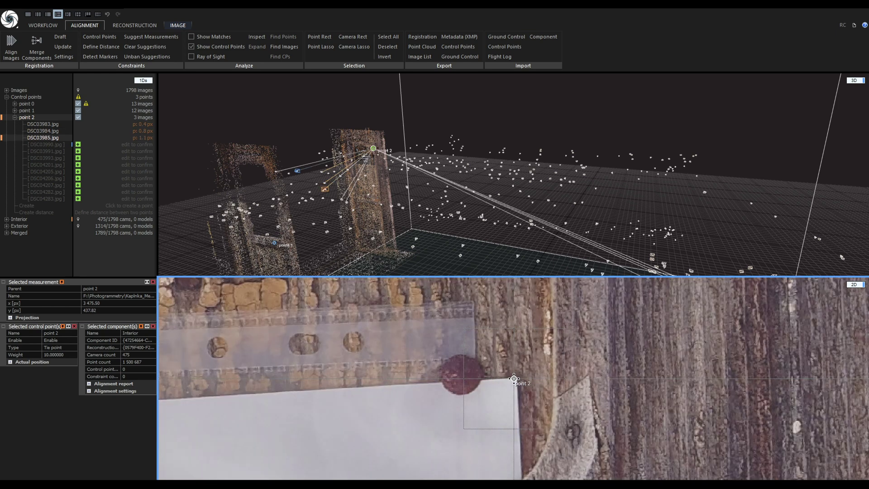
pyautogui.scroll(5, 514, 379)
pyautogui.click(515, 378)
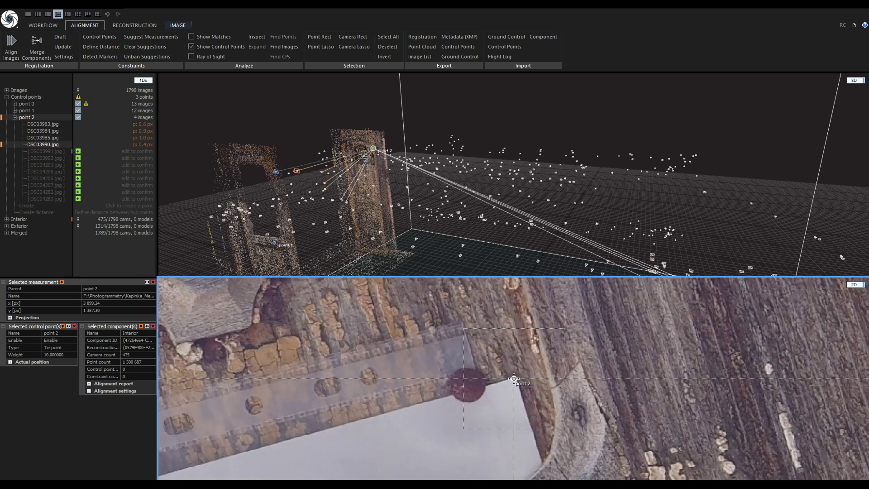
pyautogui.click(514, 378)
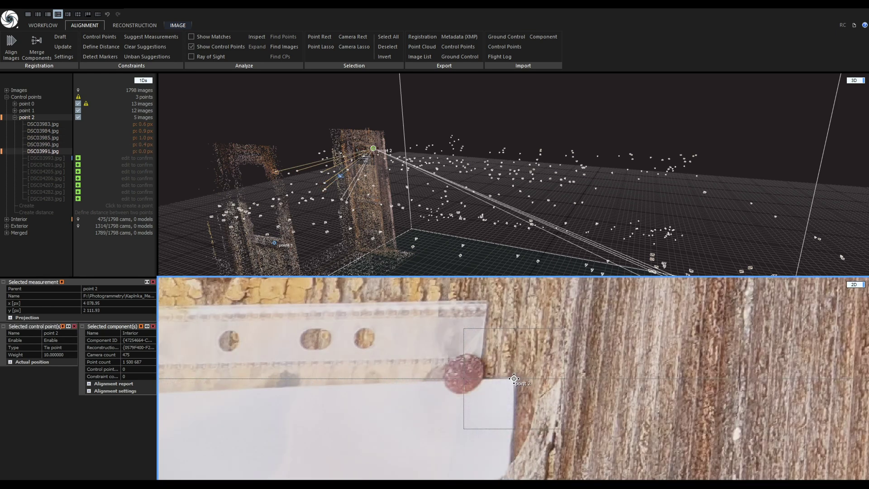
# Clear the remaining suggested measurements of point 2 in the Interior component
pyautogui.scroll(-2, 514, 379)
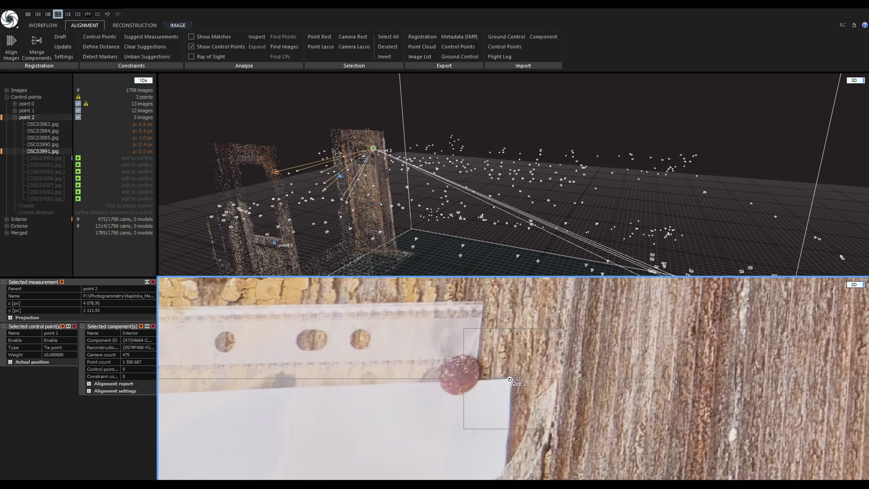
pyautogui.scroll(2, 514, 378)
pyautogui.scroll(-1, 514, 379)
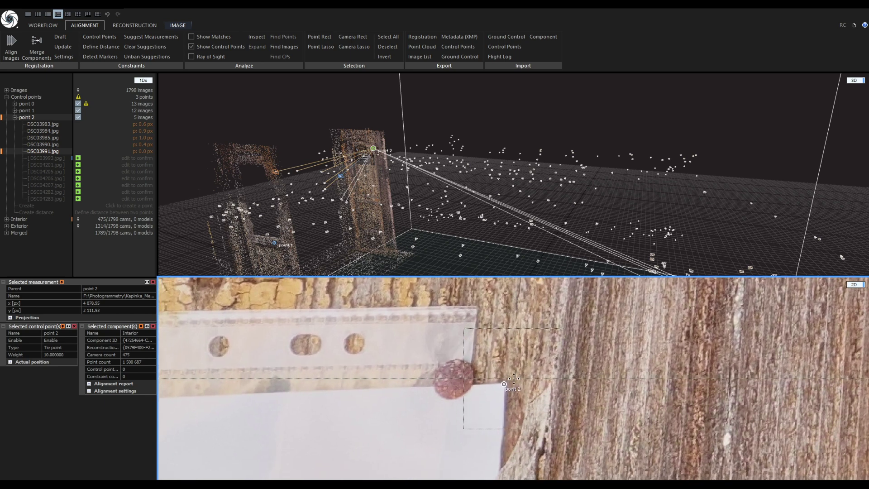
pyautogui.scroll(1, 514, 378)
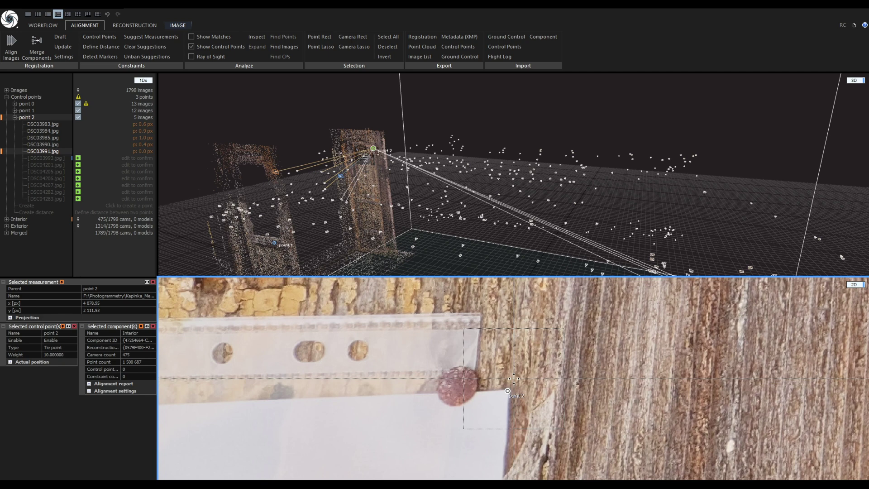
pyautogui.scroll(-2, 514, 378)
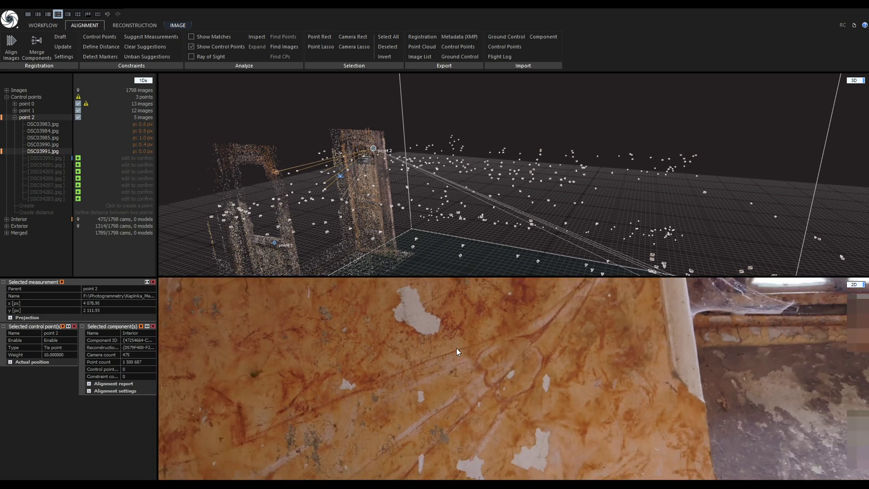
pyautogui.scroll(-4, 457, 348)
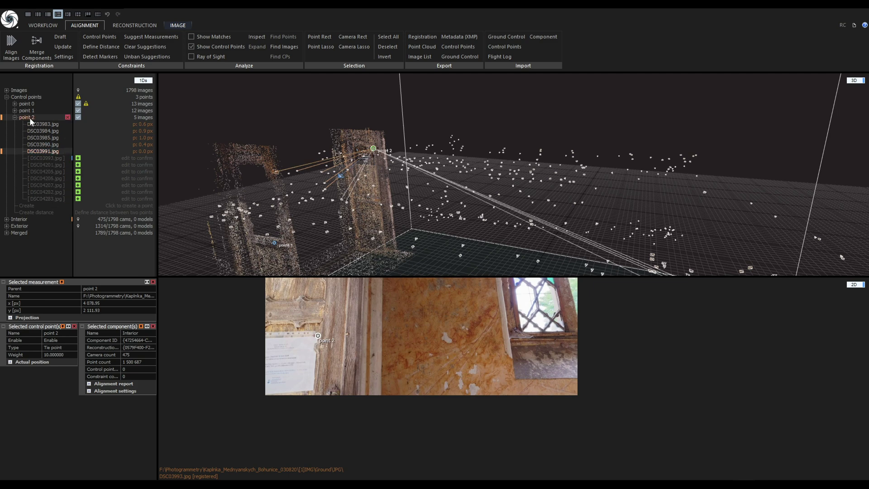
pyautogui.click(140, 47)
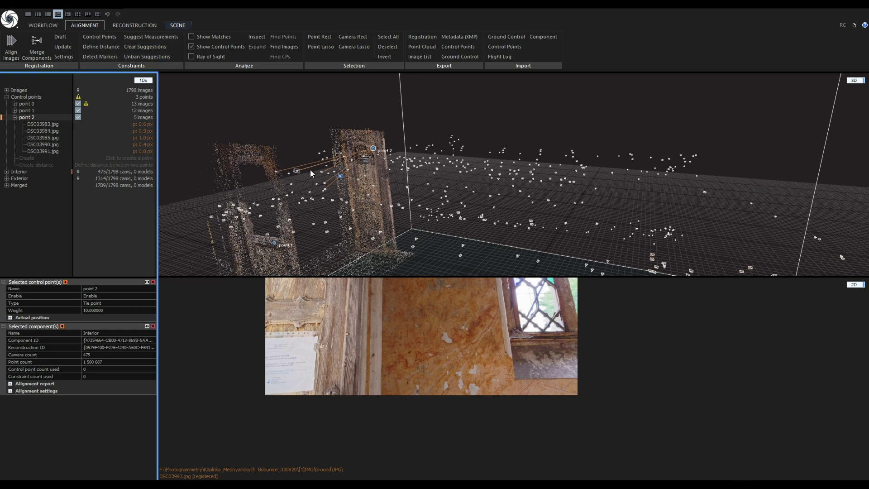
# Show the Exterior component in the 3D view with the chapel's entrance side visible
pyautogui.moveTo(311, 170); pyautogui.dragTo(409, 151)
pyautogui.click(21, 180)
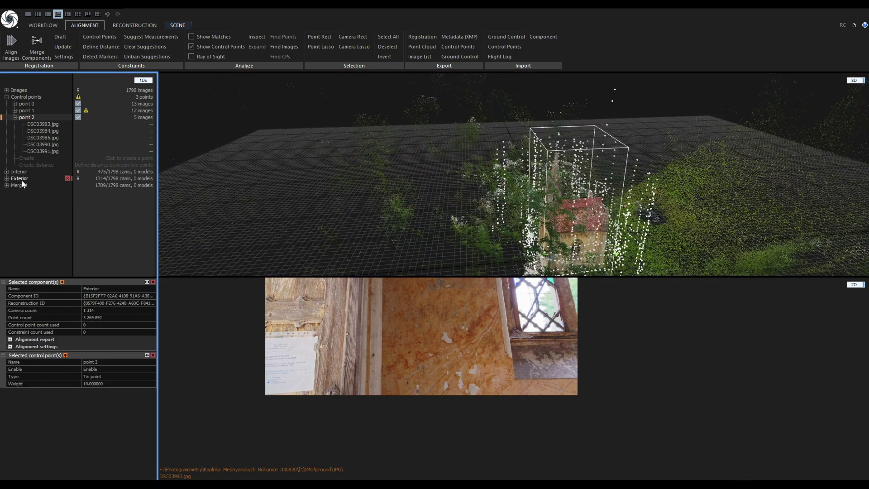
pyautogui.moveTo(321, 194); pyautogui.dragTo(349, 192)
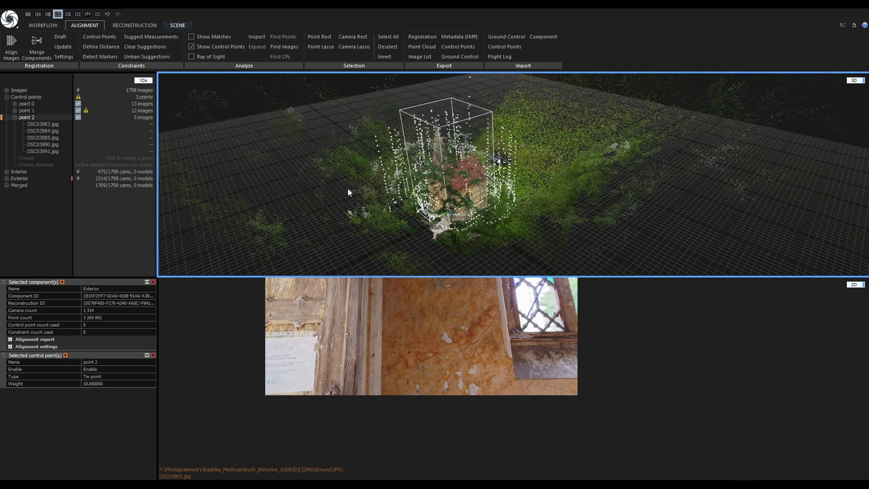
pyautogui.moveTo(420, 220); pyautogui.dragTo(406, 227)
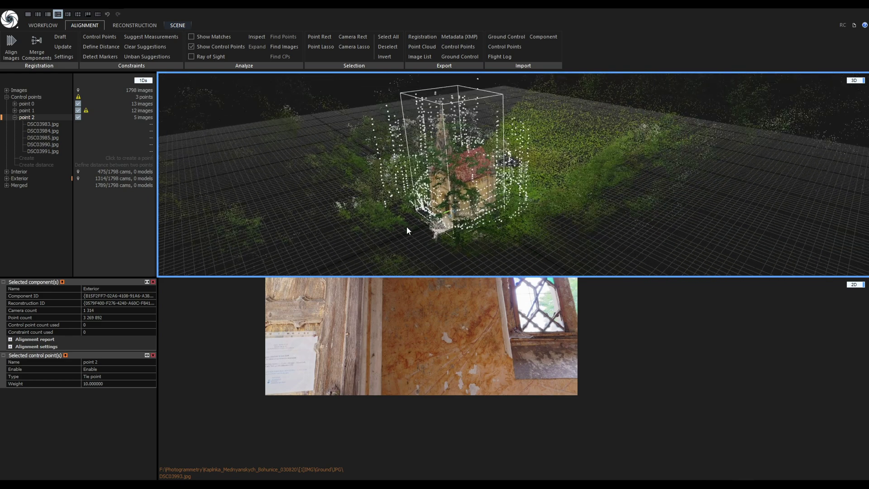
# Create a clipping box from the reconstruction region around the Exterior component and make it editable
pyautogui.click(184, 26)
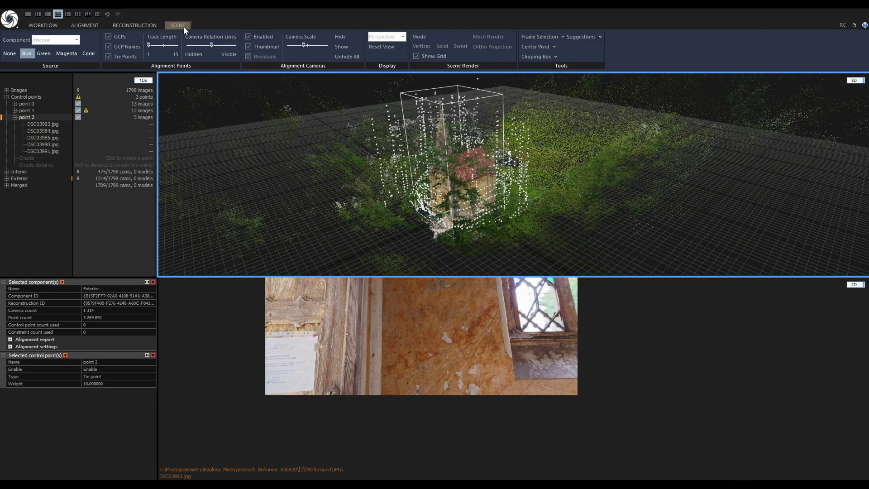
pyautogui.click(560, 58)
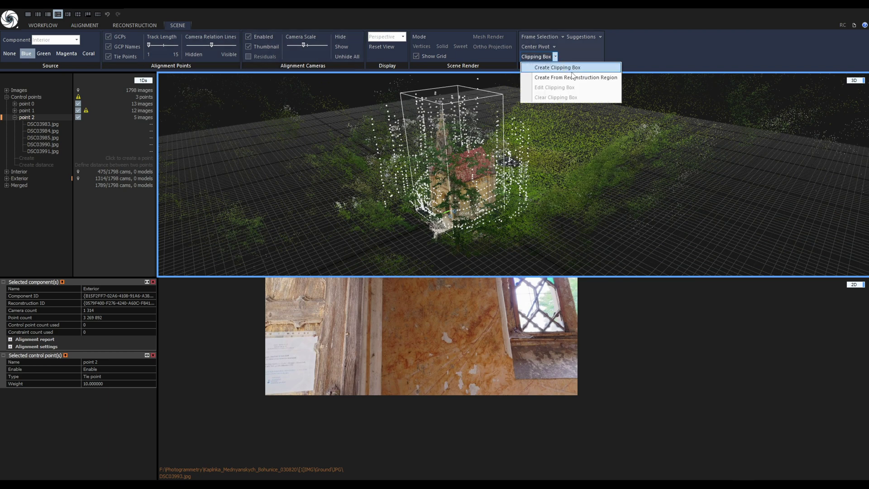
pyautogui.click(584, 77)
pyautogui.click(555, 57)
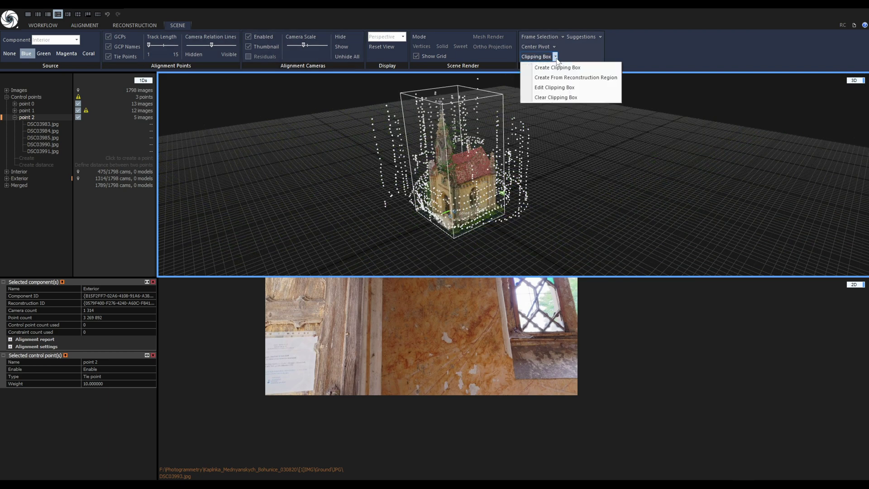
pyautogui.click(539, 94)
# Shrink the Exterior's clipping box from its upper and side faces until only the entrance doorway remains
pyautogui.moveTo(450, 78); pyautogui.dragTo(424, 218)
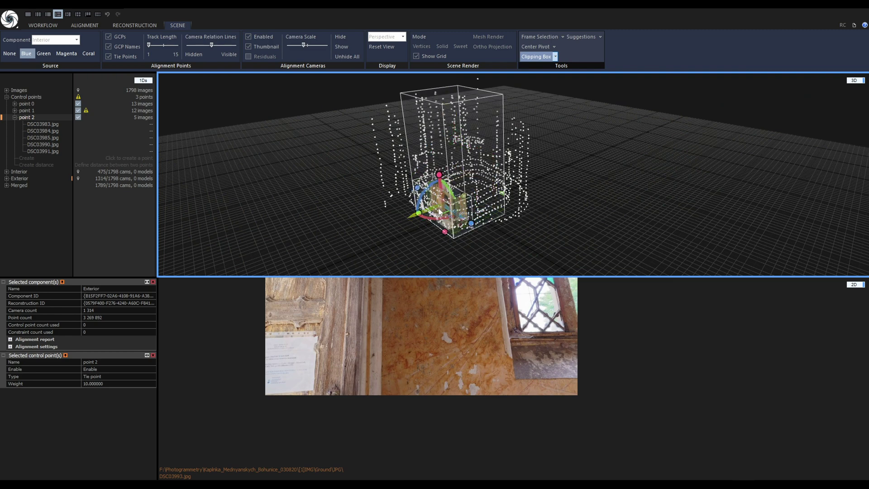
pyautogui.scroll(5, 439, 208)
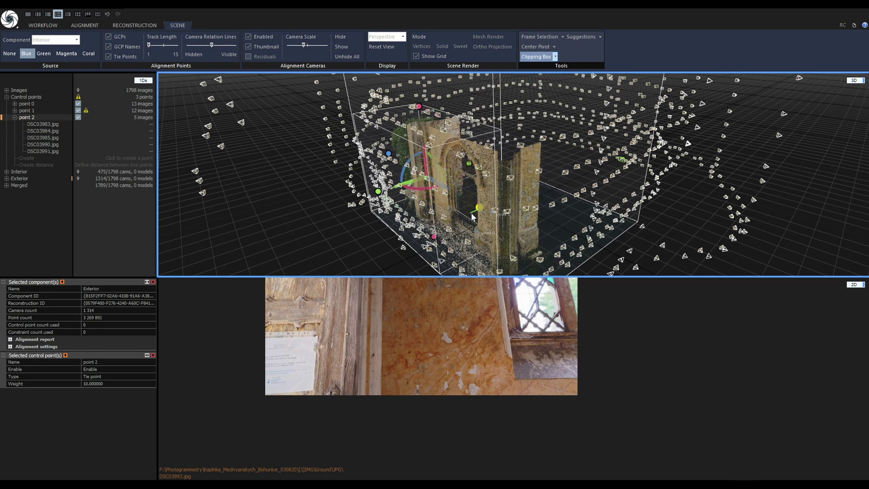
pyautogui.moveTo(471, 216); pyautogui.dragTo(522, 217)
pyautogui.scroll(5, 467, 220)
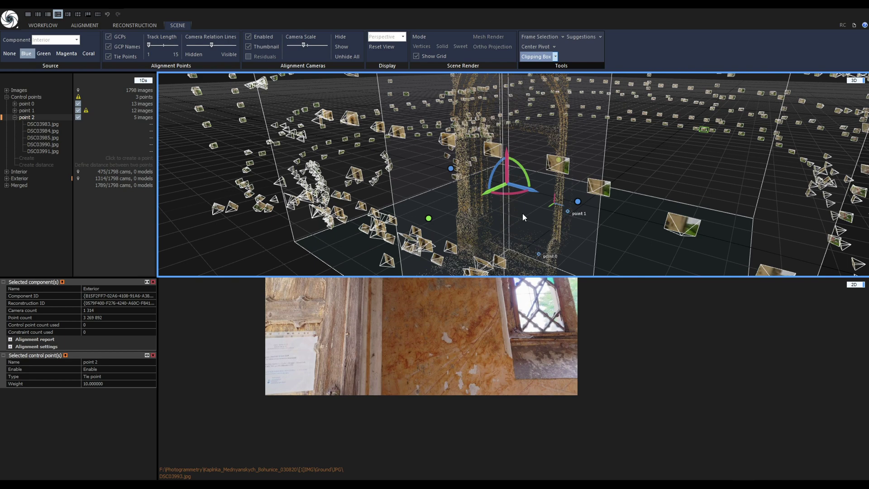
# Place point 2 from the 3D view onto the paper notice on the entrance door in the Exterior component
pyautogui.click(522, 213)
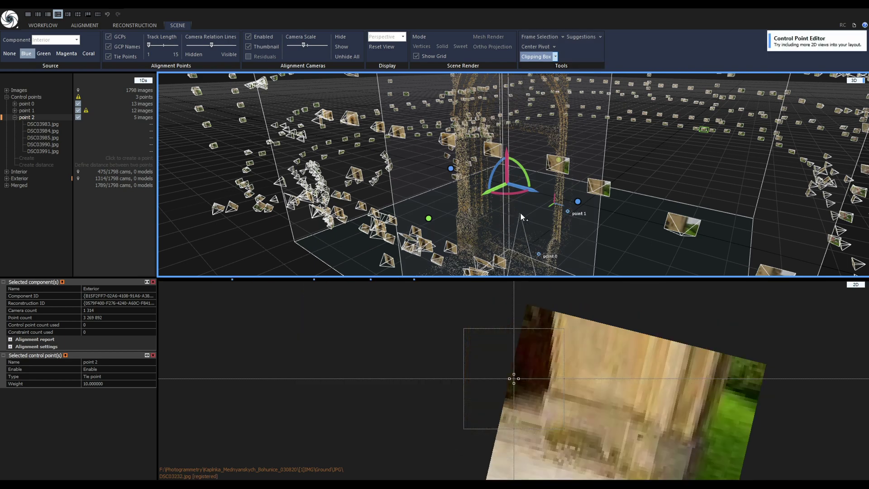
pyautogui.scroll(2, 549, 206)
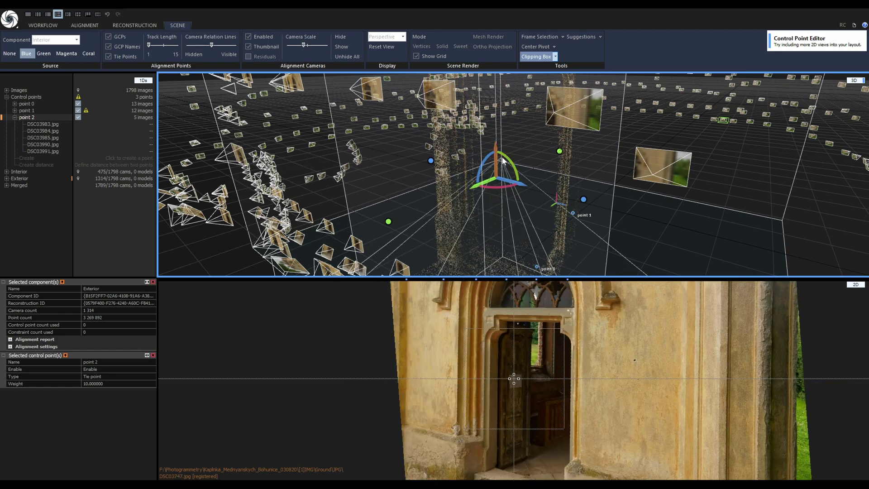
pyautogui.scroll(3, 507, 156)
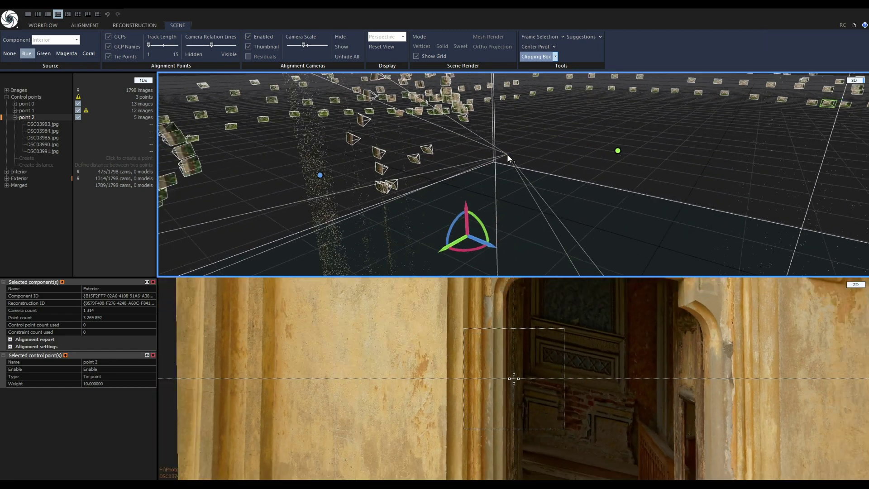
pyautogui.scroll(-3, 507, 153)
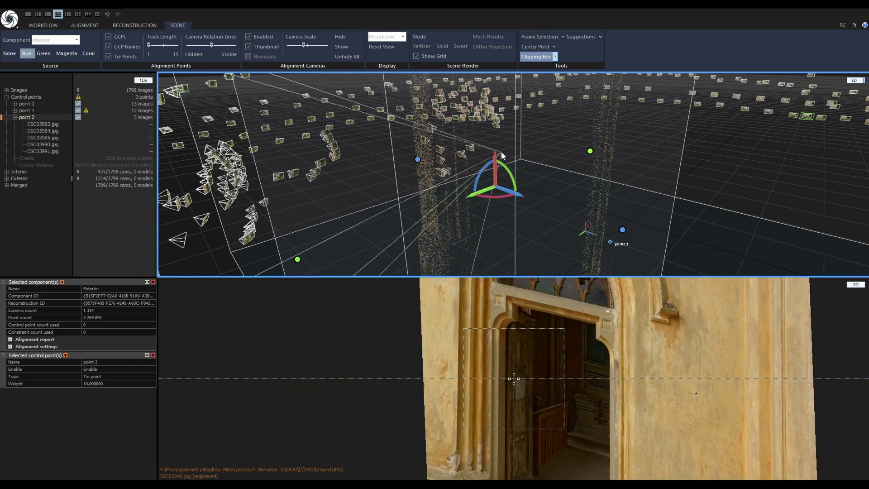
pyautogui.scroll(4, 513, 154)
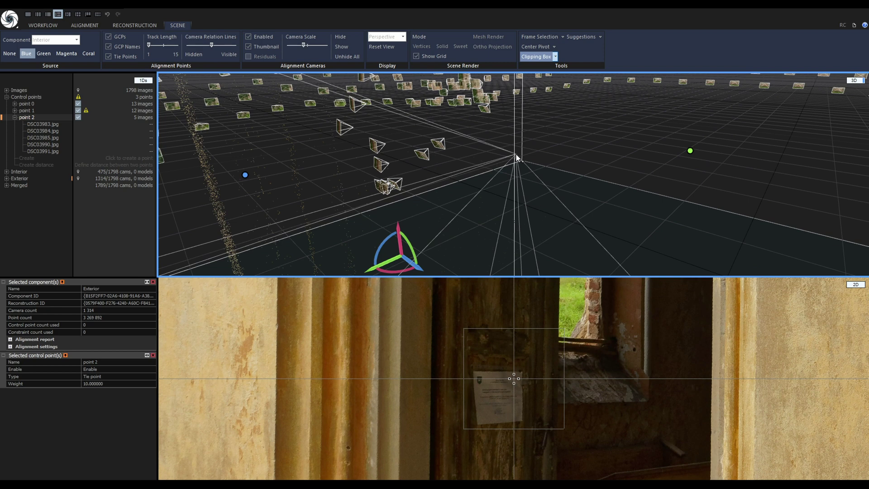
pyautogui.click(517, 157)
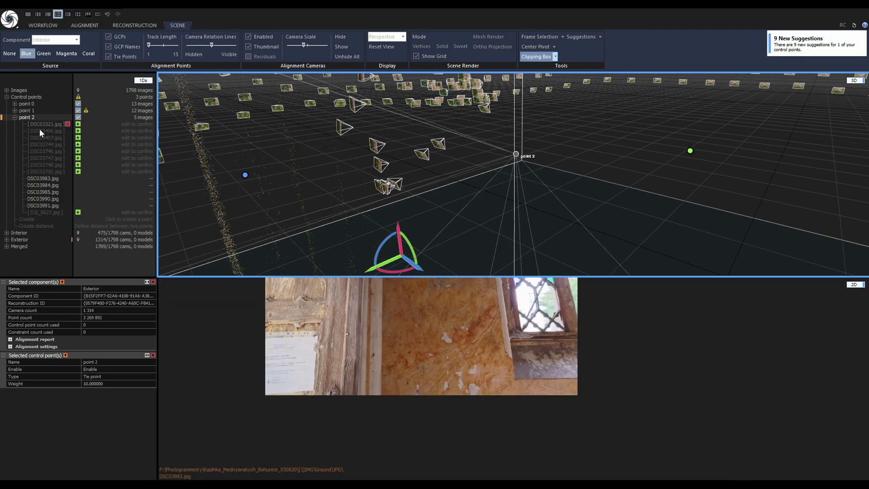
# Clear the clipping box around the Exterior's entrance doorway
pyautogui.scroll(-5, 478, 199)
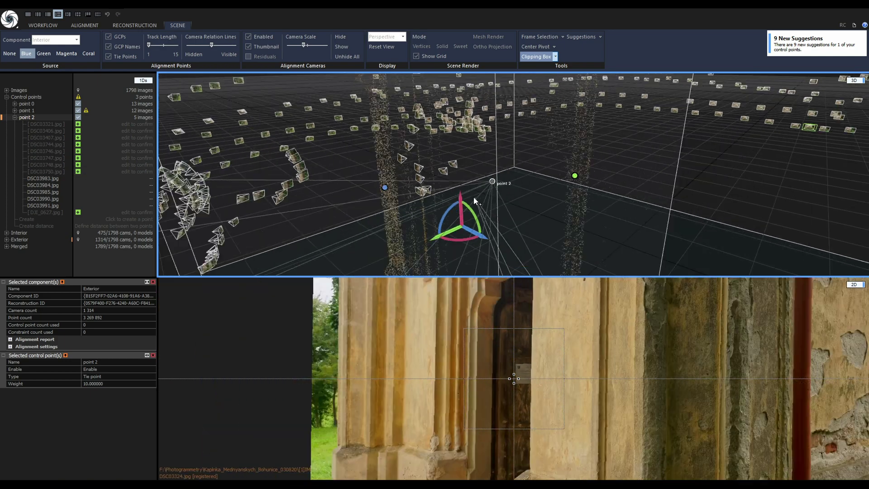
pyautogui.click(305, 220)
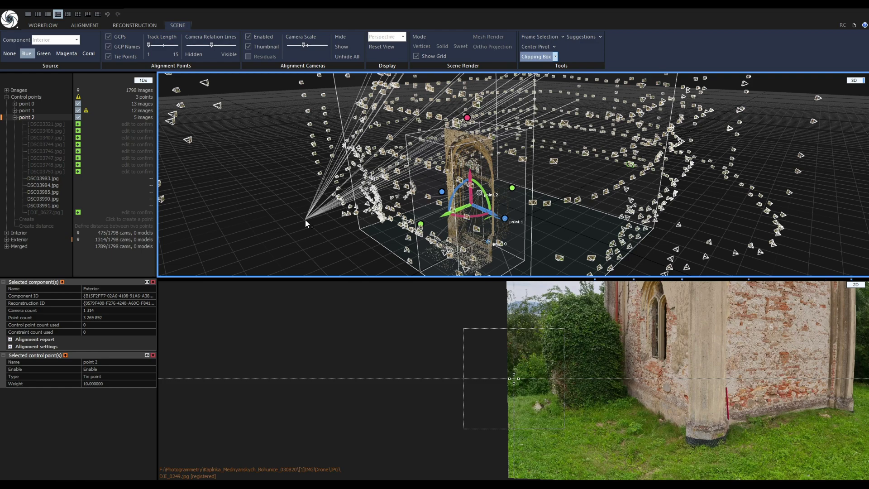
pyautogui.click(306, 219)
pyautogui.moveTo(303, 219); pyautogui.dragTo(564, 197)
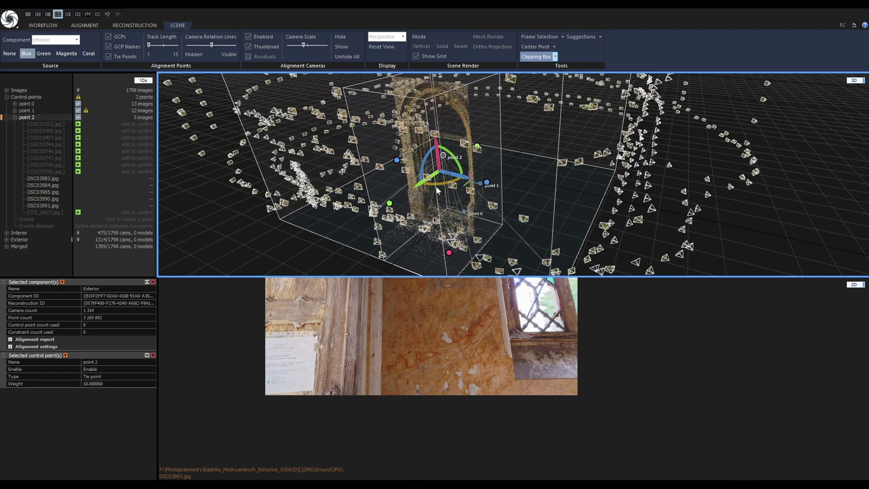
pyautogui.click(555, 57)
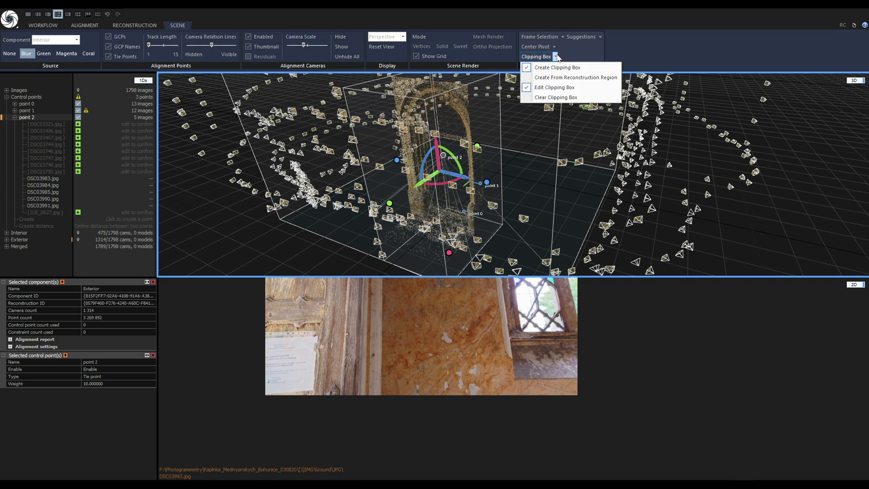
pyautogui.click(557, 97)
# Move the suggested point 2 in DSC03321.jpg onto the upper right corner of the paper notice on the entrance door
pyautogui.scroll(2, 530, 169)
pyautogui.scroll(3, 499, 171)
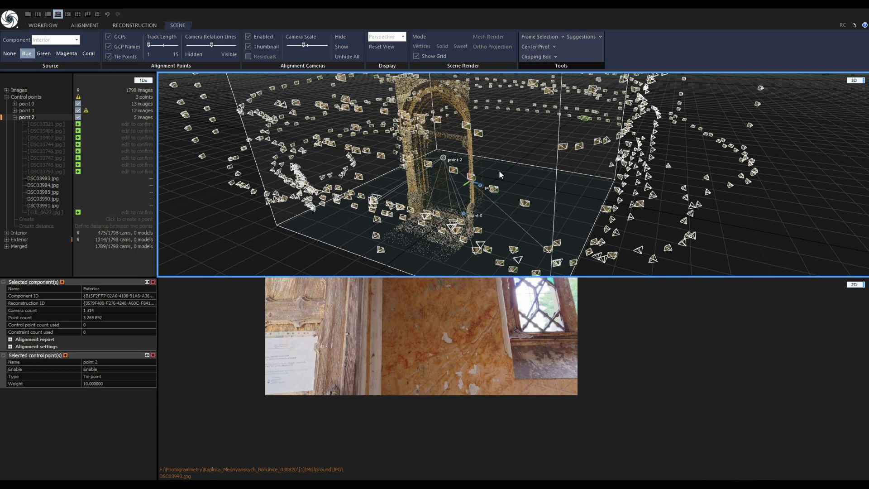
pyautogui.click(45, 123)
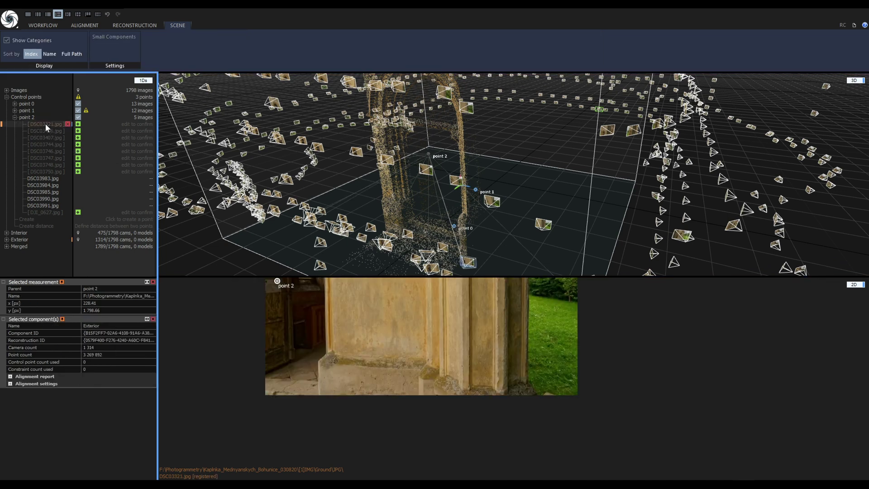
pyautogui.scroll(-2, 311, 317)
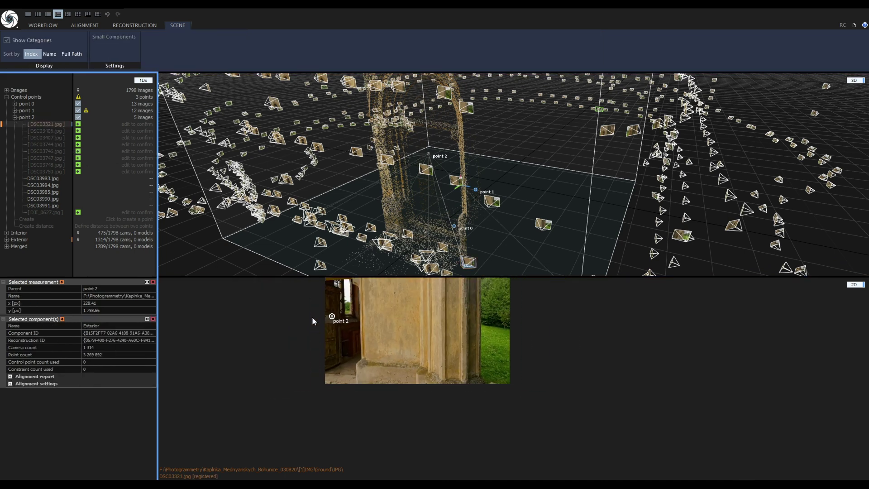
pyautogui.scroll(5, 328, 313)
pyautogui.scroll(3, 334, 317)
pyautogui.click(422, 357)
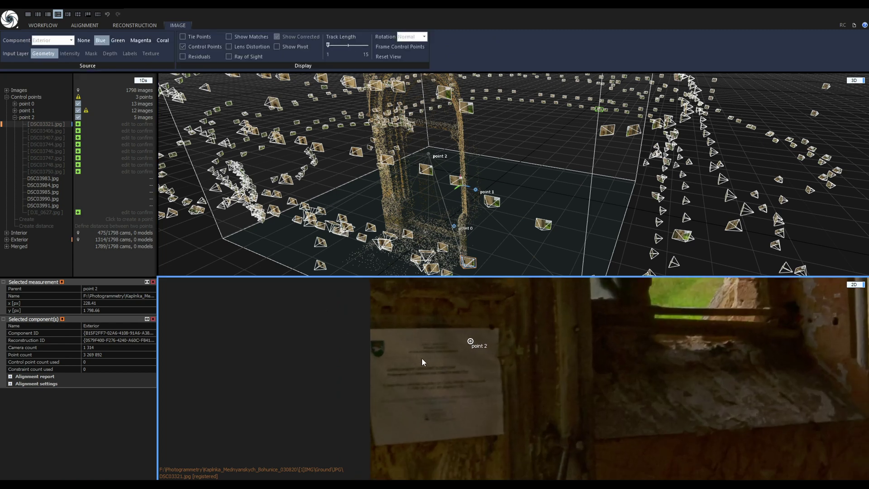
pyautogui.click(470, 342)
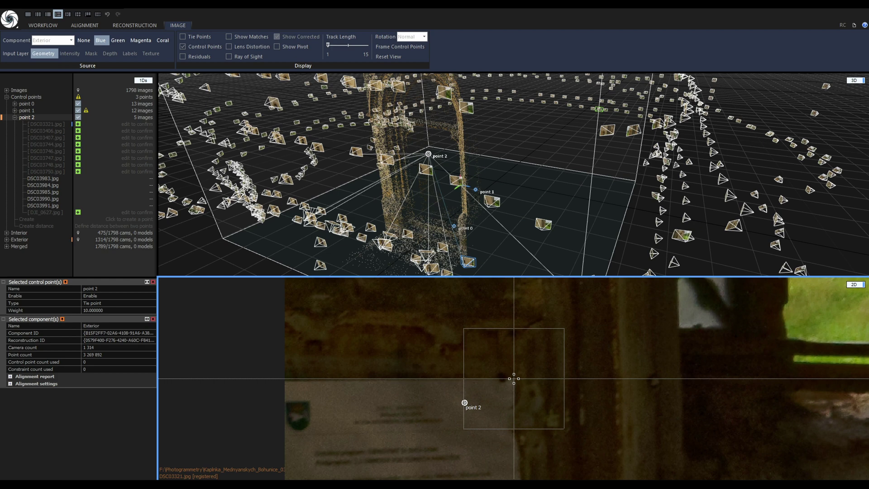
pyautogui.click(514, 379)
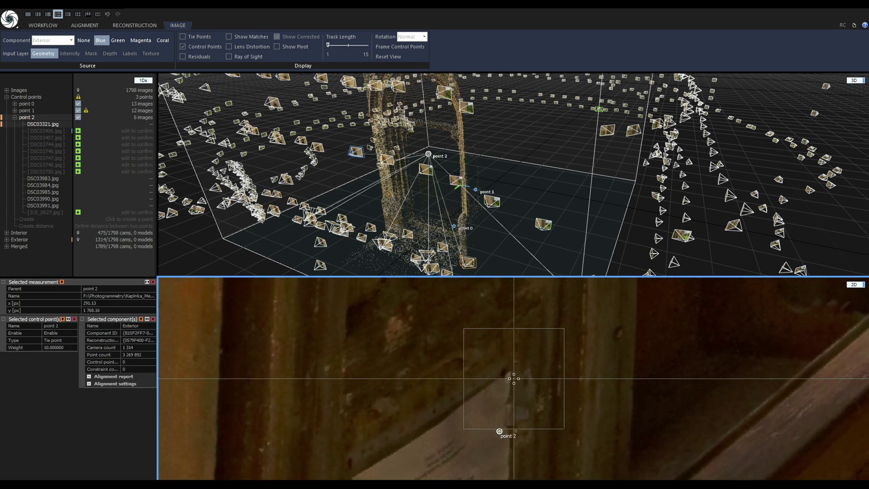
# Place point 2 on the notice's upper right corner in DSC03406.jpg, DSC03407.jpg, DSC03744.jpg and DSC03746.jpg
pyautogui.click(514, 379)
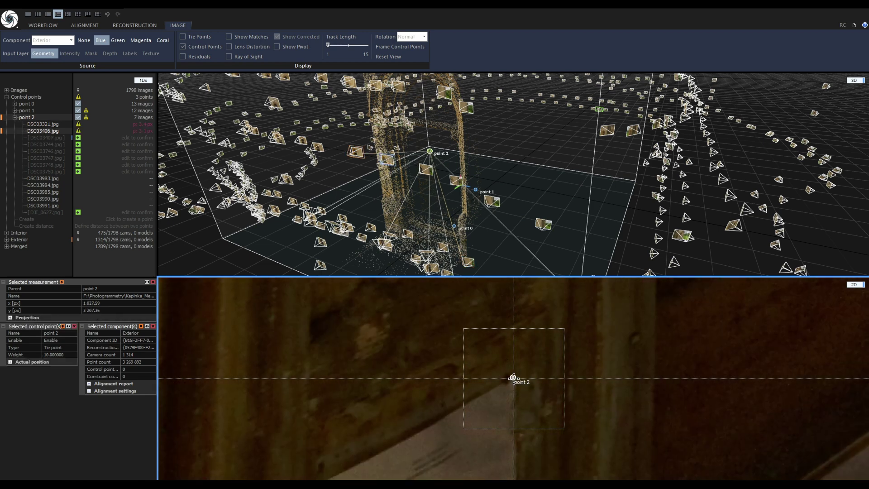
pyautogui.click(514, 378)
pyautogui.click(514, 379)
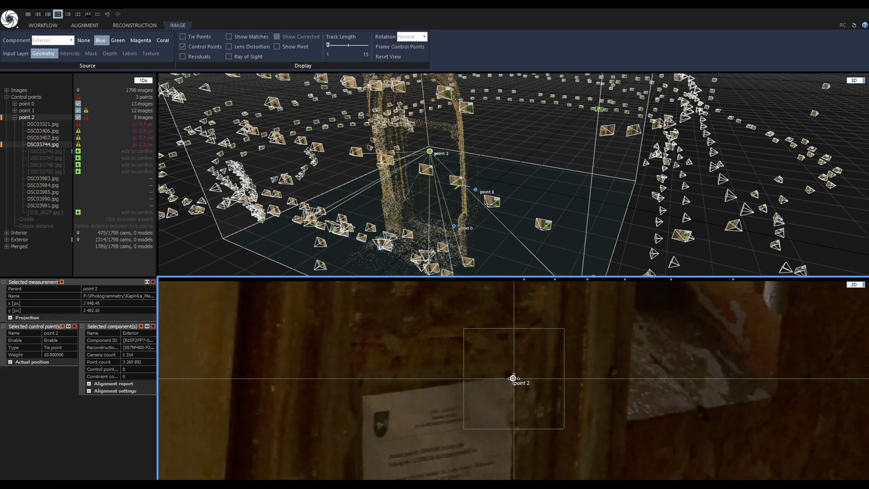
pyautogui.click(513, 378)
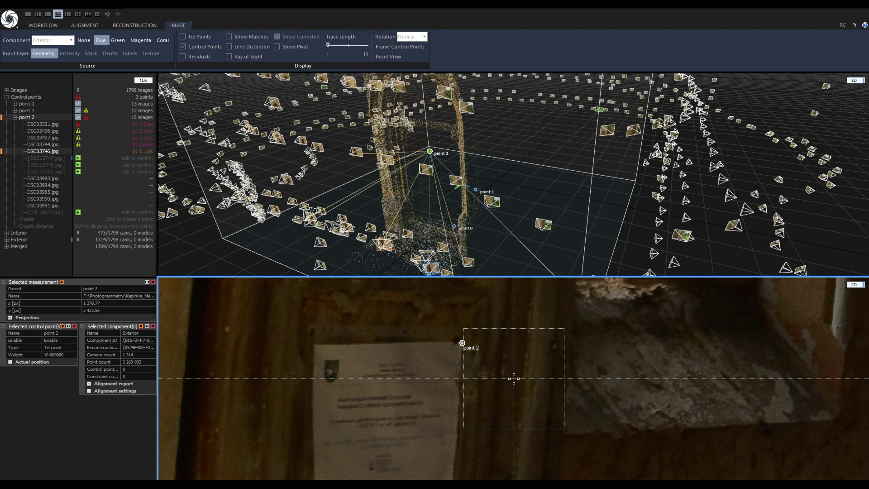
# Clear the remaining suggested measurements of point 2
pyautogui.press('pagedown')
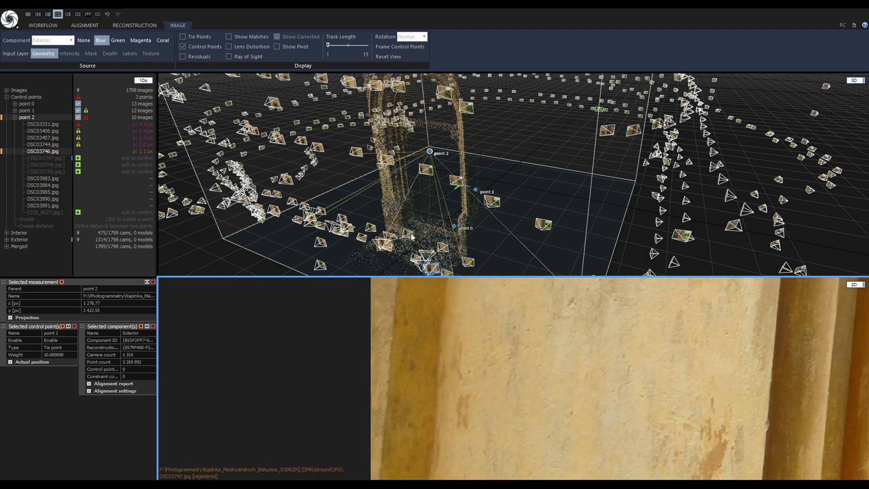
pyautogui.scroll(-3, 412, 222)
pyautogui.moveTo(414, 212); pyautogui.dragTo(524, 190)
pyautogui.scroll(4, 425, 196)
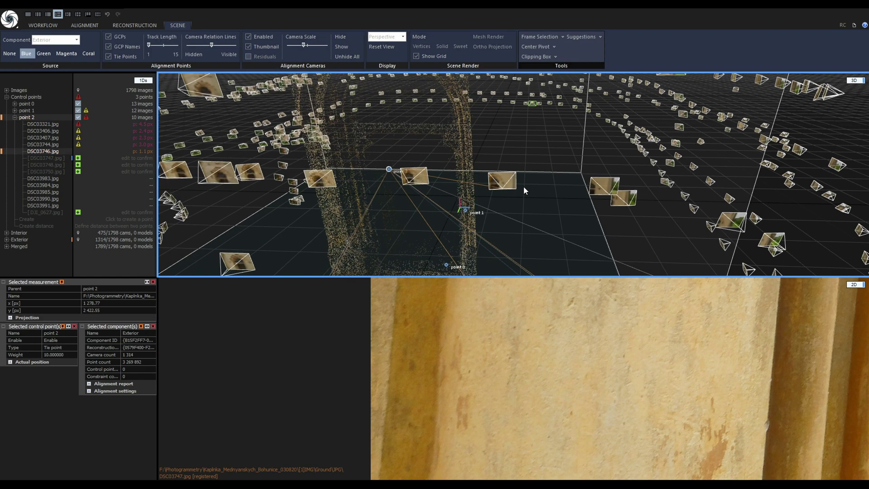
pyautogui.click(27, 117)
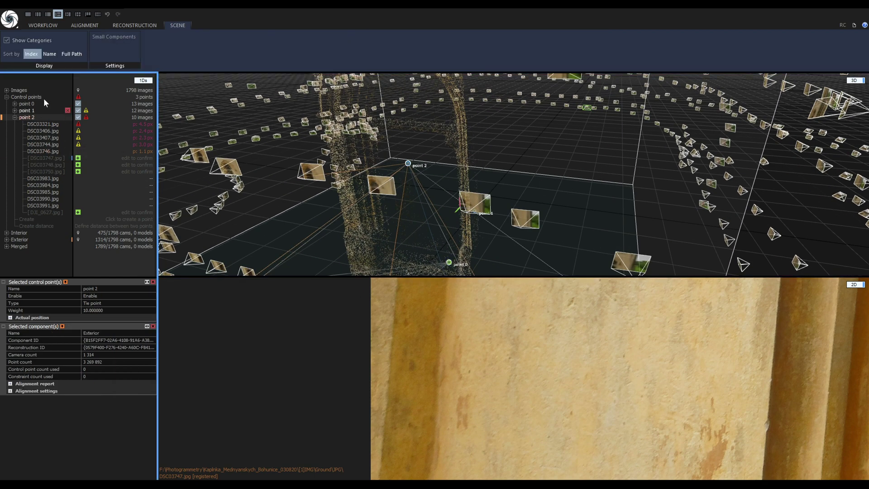
pyautogui.click(84, 25)
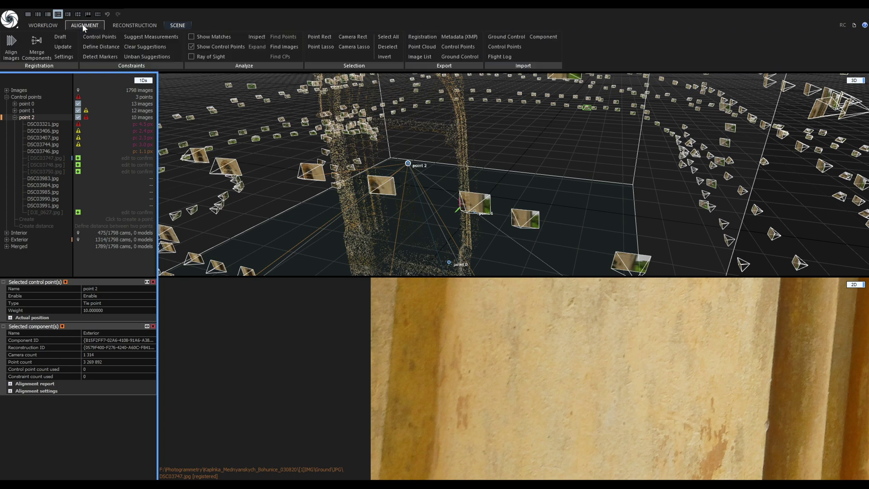
pyautogui.click(145, 46)
# Show the Merged component in a single large 3D view and examine the whole chapel from outside
pyautogui.scroll(-5, 184, 164)
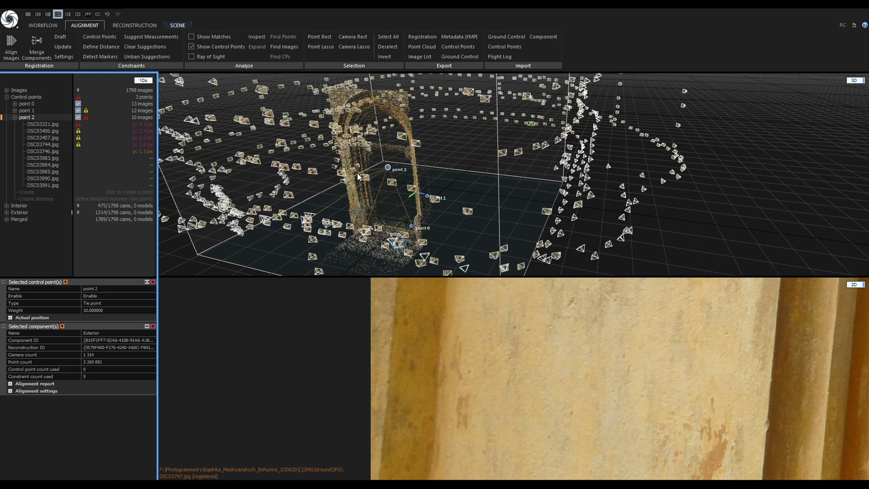
pyautogui.moveTo(402, 180); pyautogui.dragTo(447, 204)
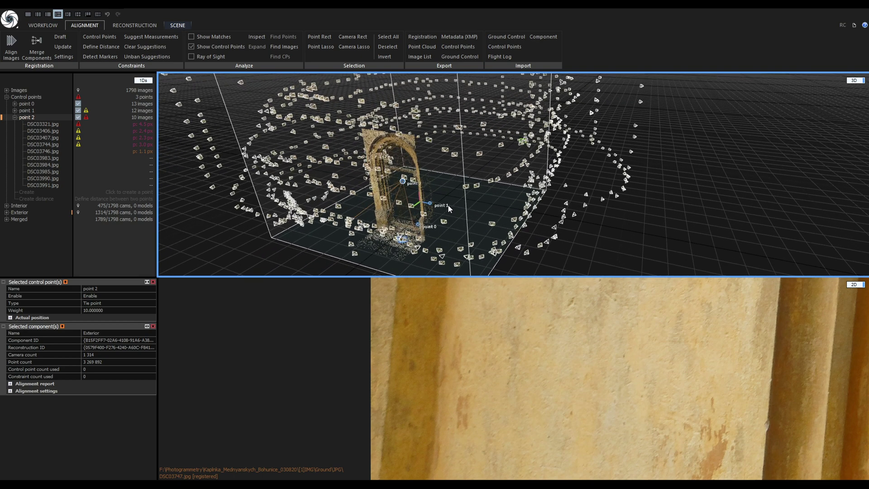
pyautogui.moveTo(448, 205); pyautogui.dragTo(450, 193)
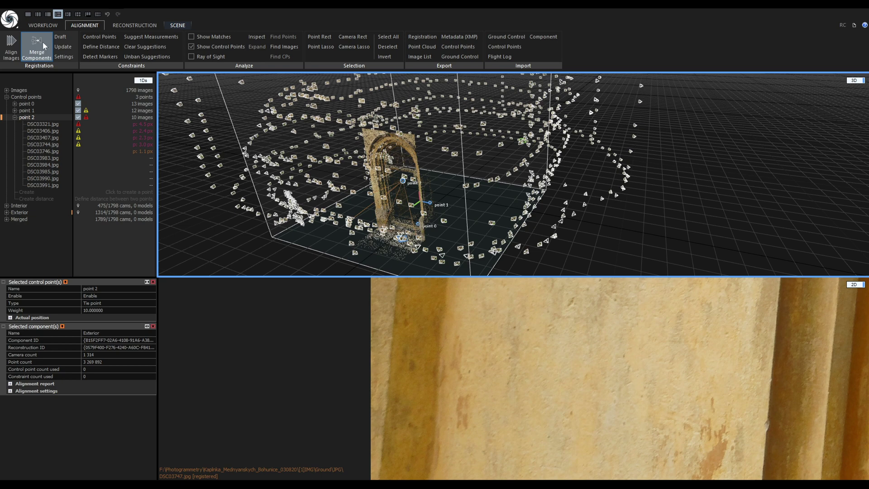
pyautogui.scroll(-5, 483, 211)
pyautogui.scroll(3, 483, 211)
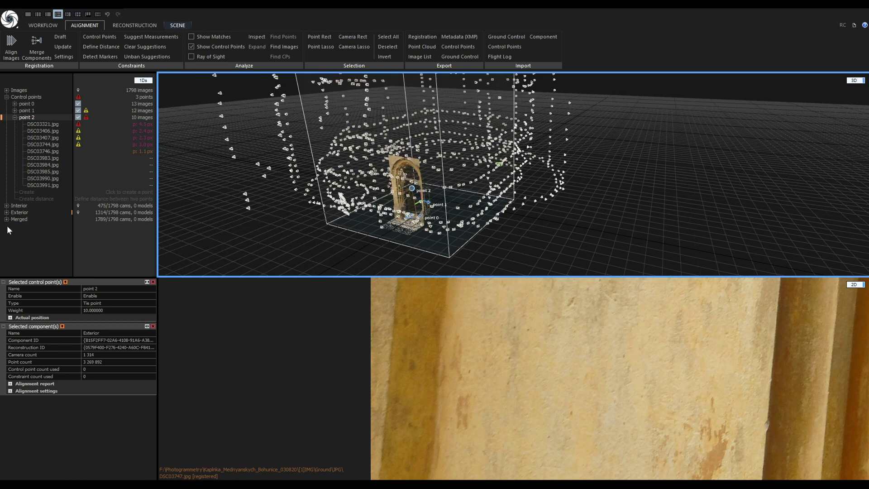
pyautogui.click(21, 219)
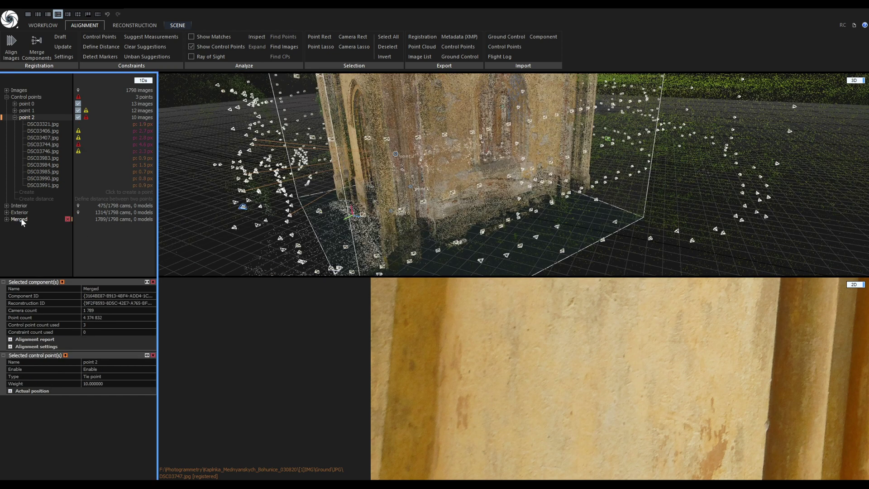
pyautogui.click(48, 14)
pyautogui.scroll(-5, 543, 327)
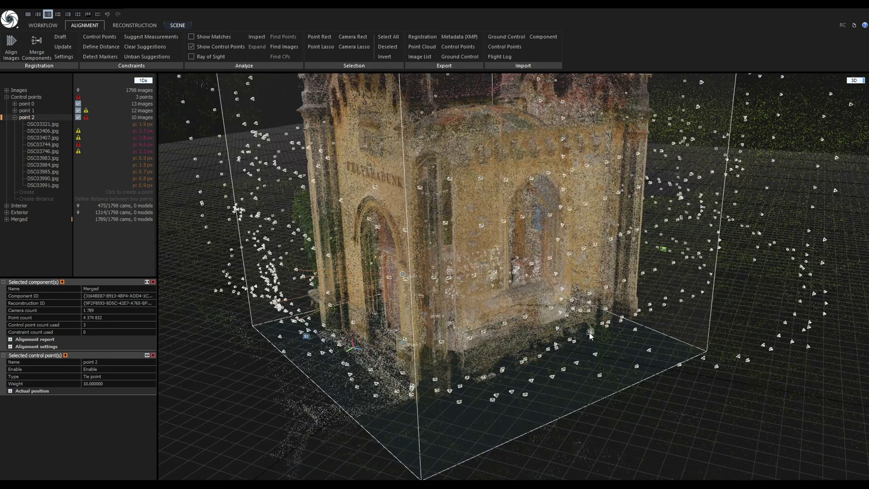
pyautogui.moveTo(542, 319); pyautogui.dragTo(496, 375)
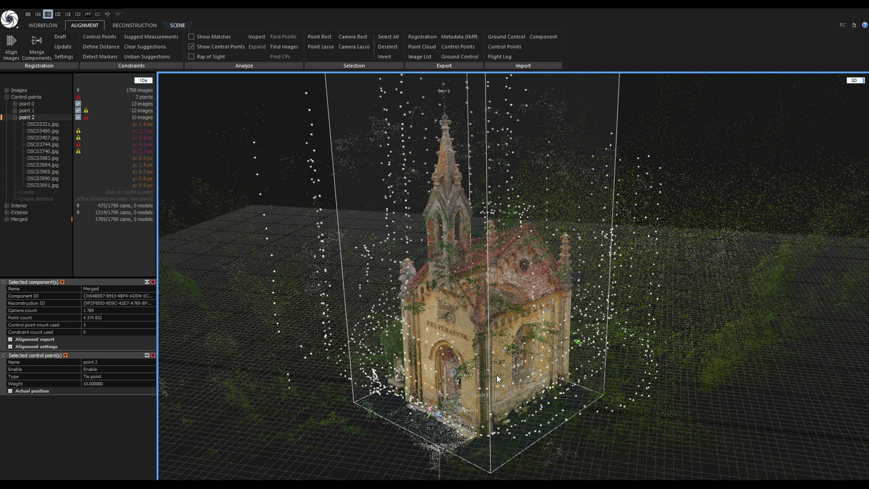
pyautogui.click(145, 24)
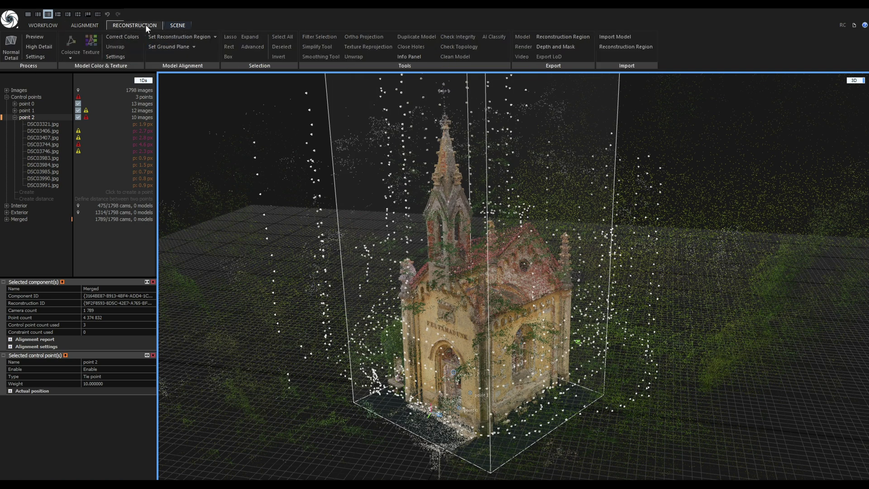